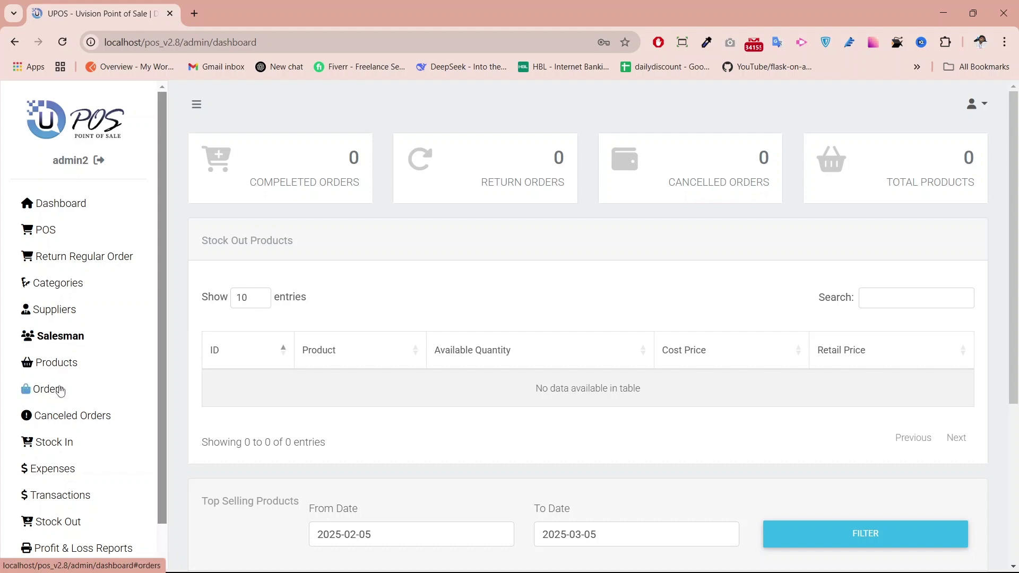
Add a product category named c1 and close the confirmation
{"action": "left_click", "coordinate": [57, 284]}
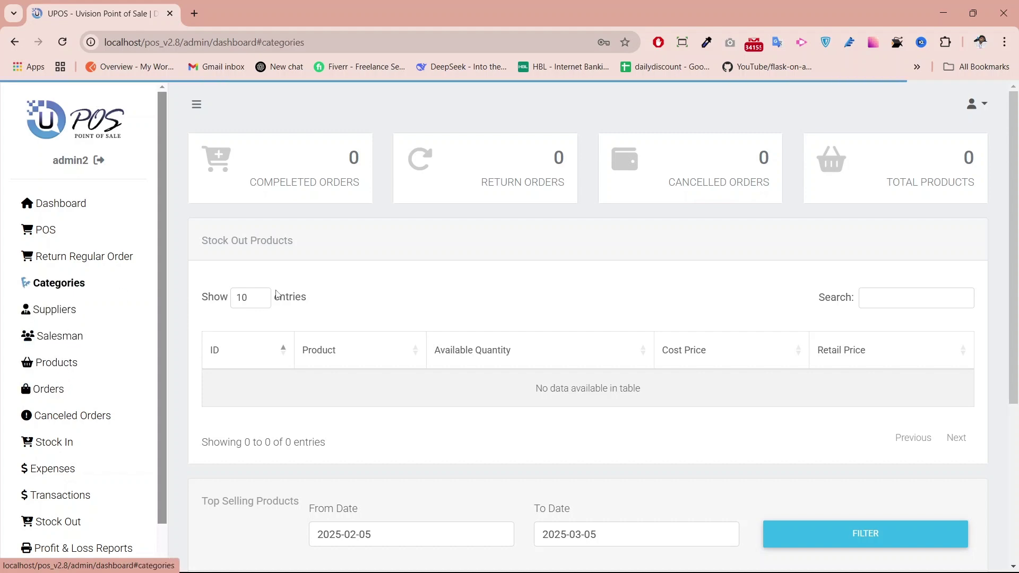
{"action": "left_click", "coordinate": [896, 144]}
{"action": "left_click", "coordinate": [495, 175]}
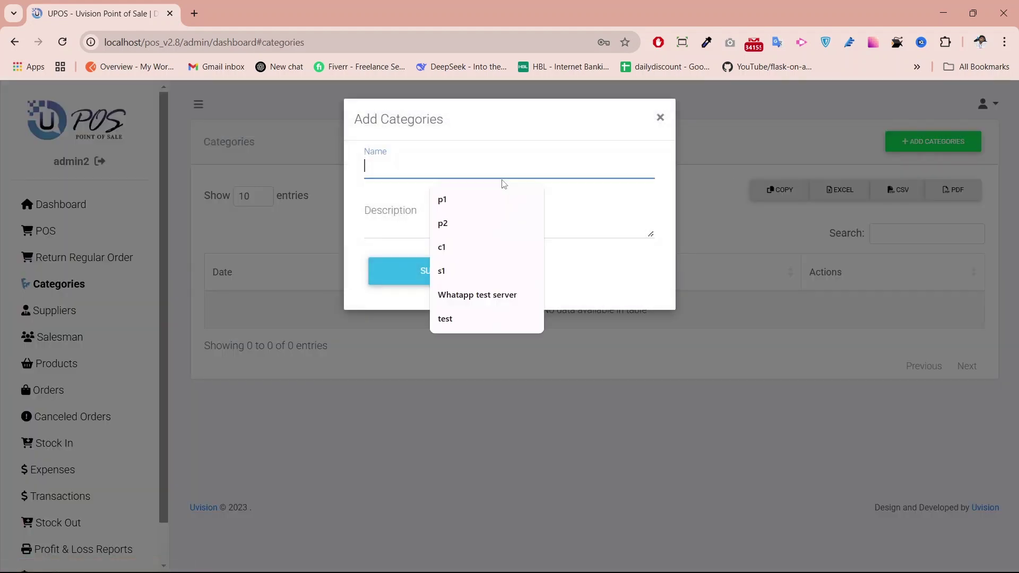
{"action": "type", "text": "elt"}
{"action": "left_click", "coordinate": [448, 277]}
{"action": "left_click", "coordinate": [506, 416]}
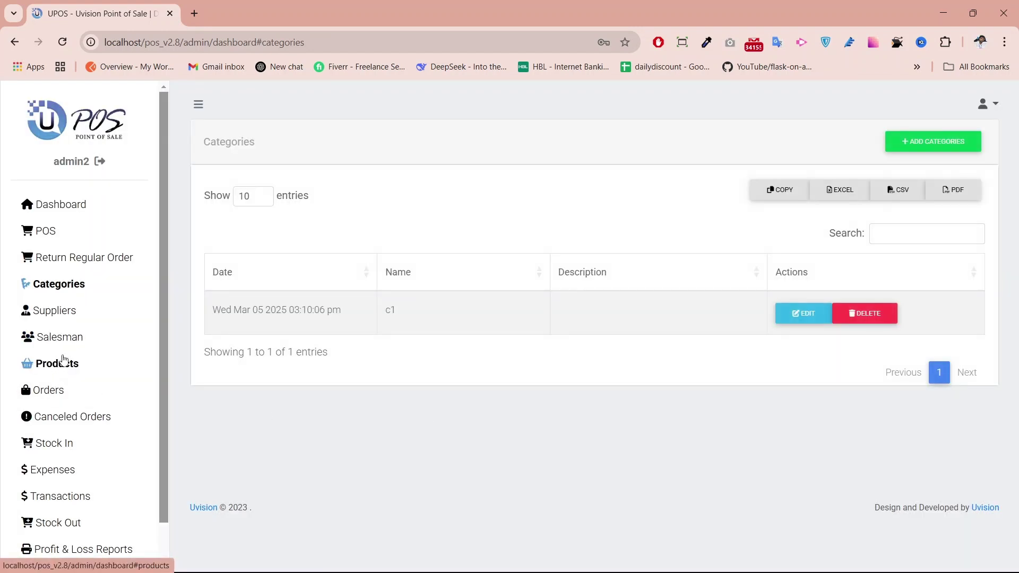
Add a supplier named s1 with a phone number, leaving the email, address and comments empty
{"action": "left_click", "coordinate": [59, 315]}
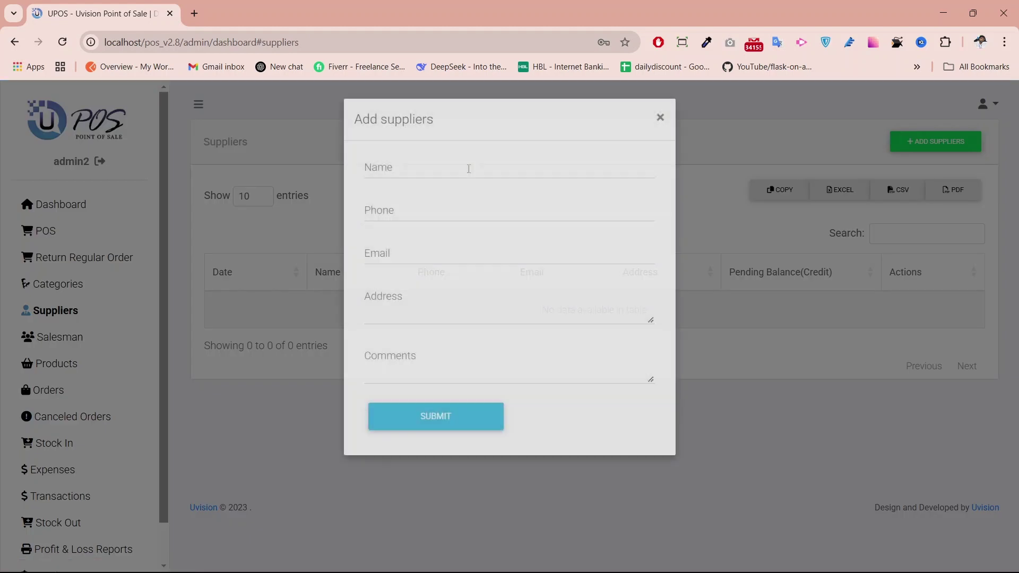
{"action": "left_click", "coordinate": [499, 167]}
{"action": "type", "text": "s1"}
{"action": "left_click", "coordinate": [466, 211]}
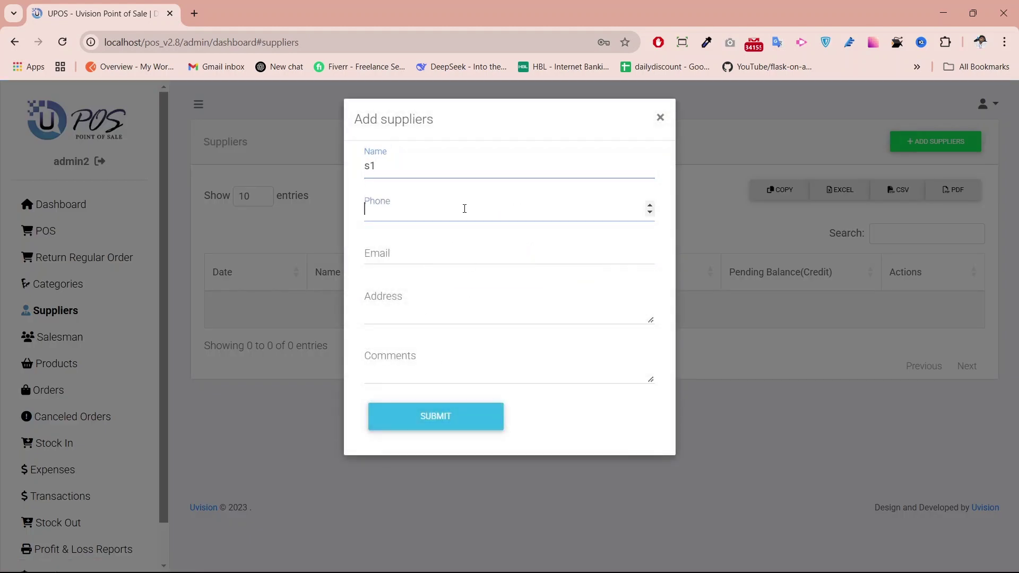
{"action": "type", "text": "32432423"}
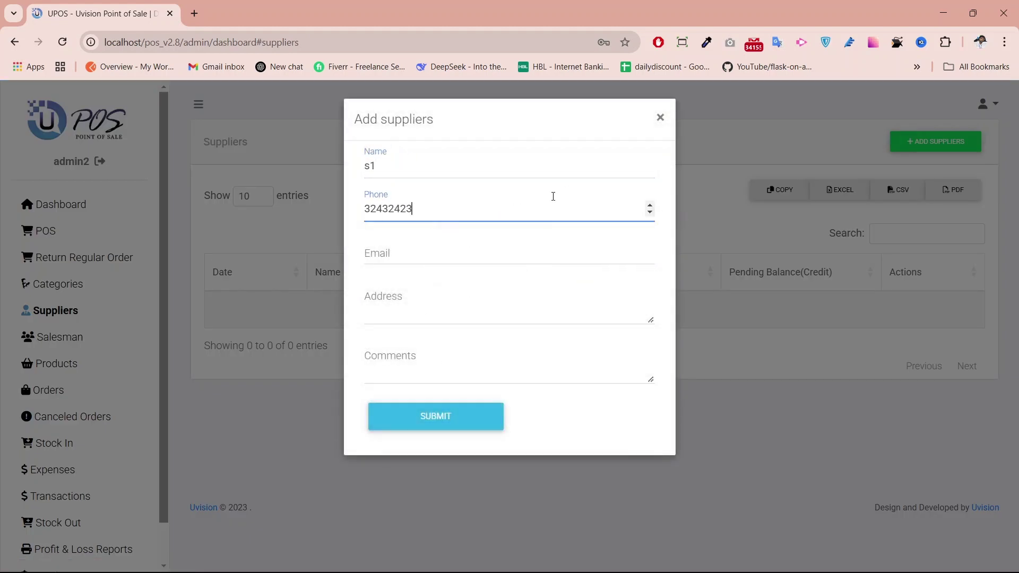
{"action": "left_click", "coordinate": [480, 409]}
{"action": "left_click", "coordinate": [522, 404]}
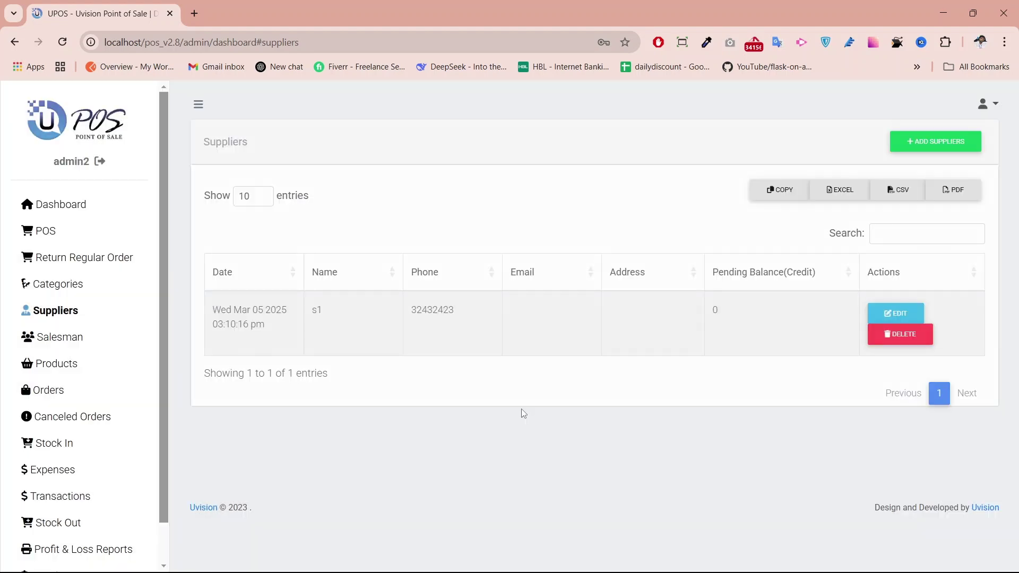
Start a new product named p1 with a stockout quantity of 5
{"action": "left_click", "coordinate": [55, 204]}
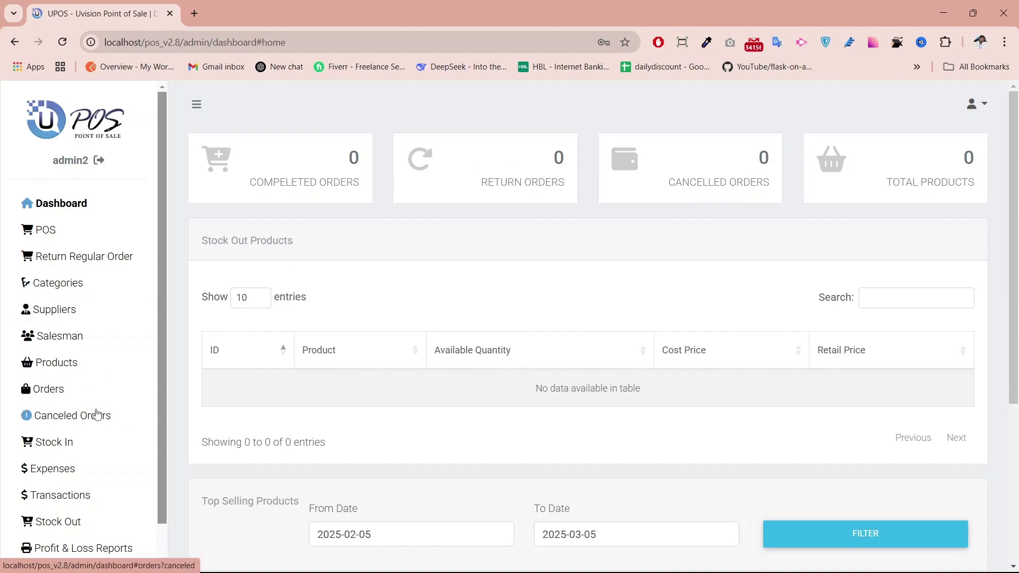
{"action": "left_click", "coordinate": [74, 365]}
{"action": "left_click", "coordinate": [896, 142]}
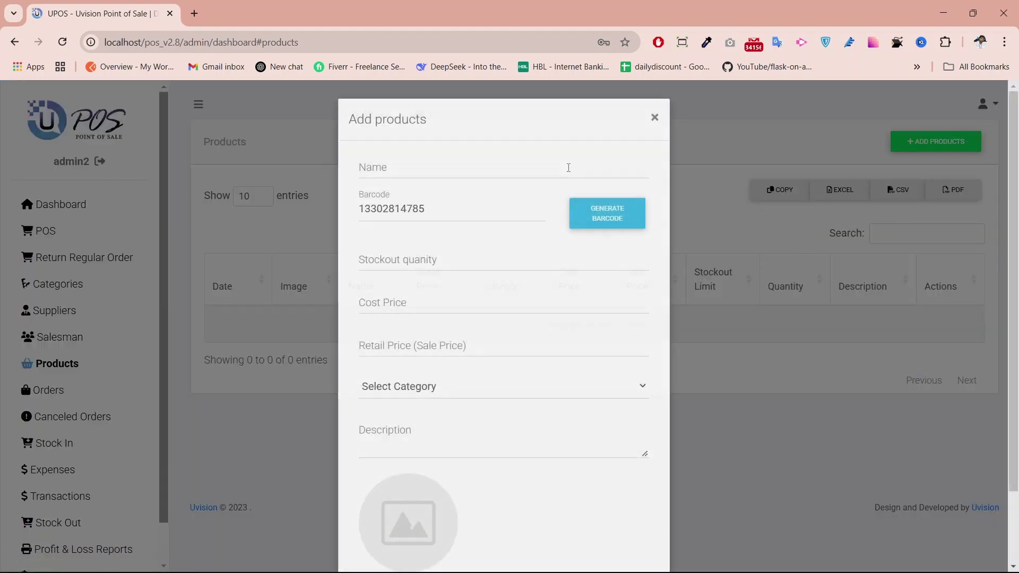
{"action": "left_click", "coordinate": [568, 168]}
{"action": "type", "text": "p1"}
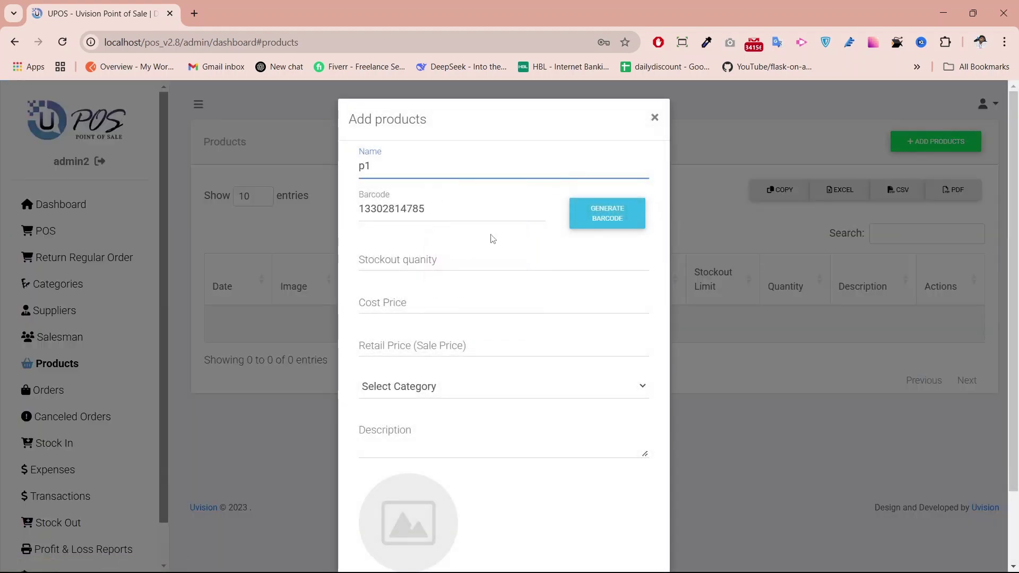
{"action": "left_click", "coordinate": [475, 262]}
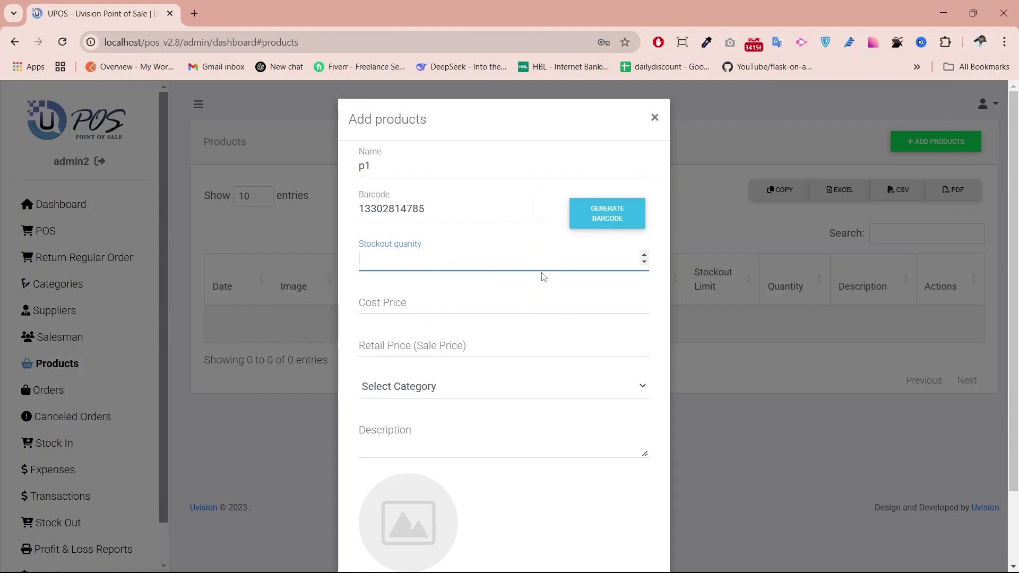
{"action": "type", "text": "5"}
Give product p1 a cost price of 20, a retail price of 40 and category c1, and submit it
{"action": "left_click", "coordinate": [466, 306]}
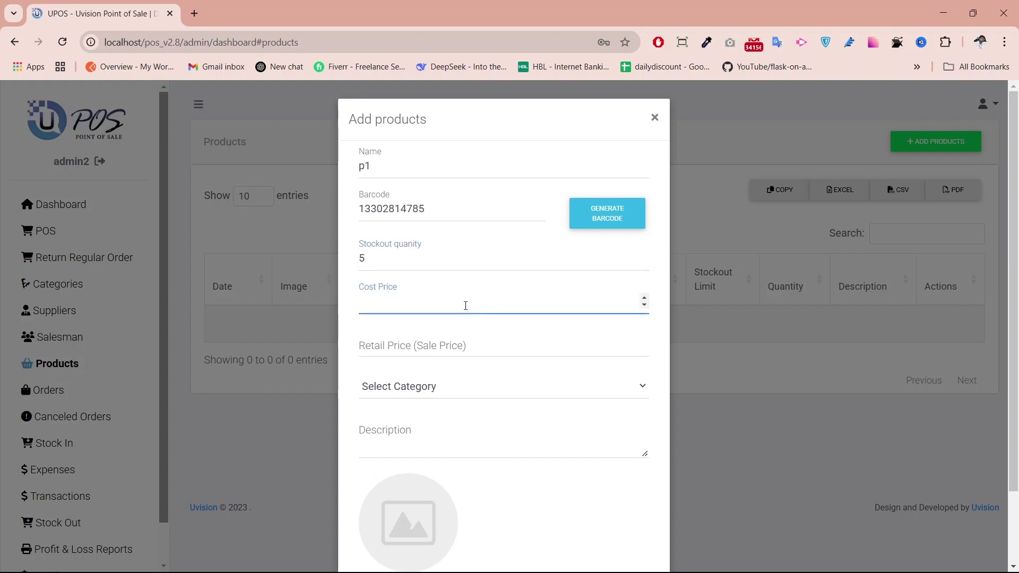
{"action": "type", "text": "20"}
{"action": "left_click", "coordinate": [534, 343]}
{"action": "type", "text": "40"}
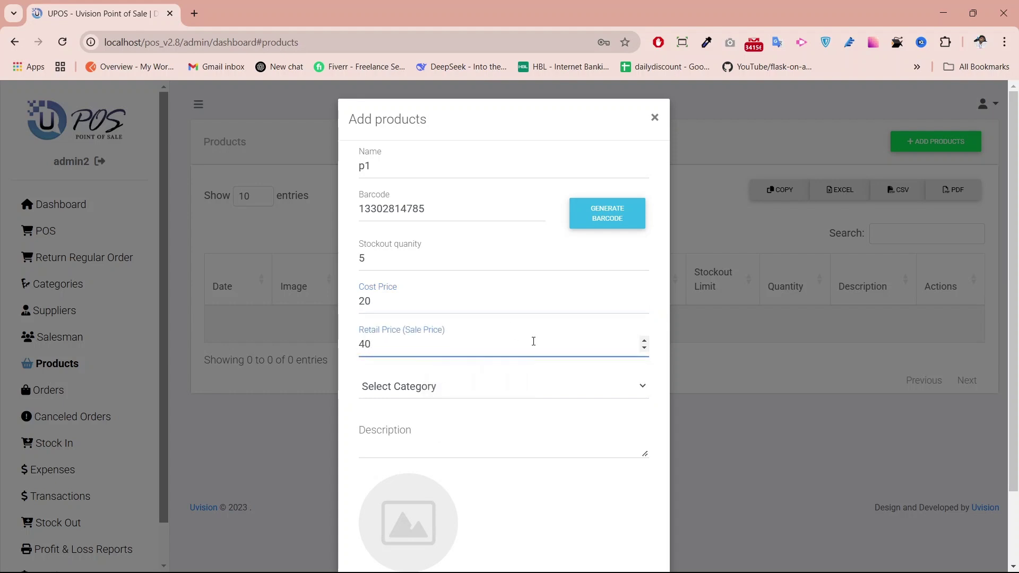
{"action": "left_click", "coordinate": [496, 399]}
{"action": "left_click", "coordinate": [407, 425]}
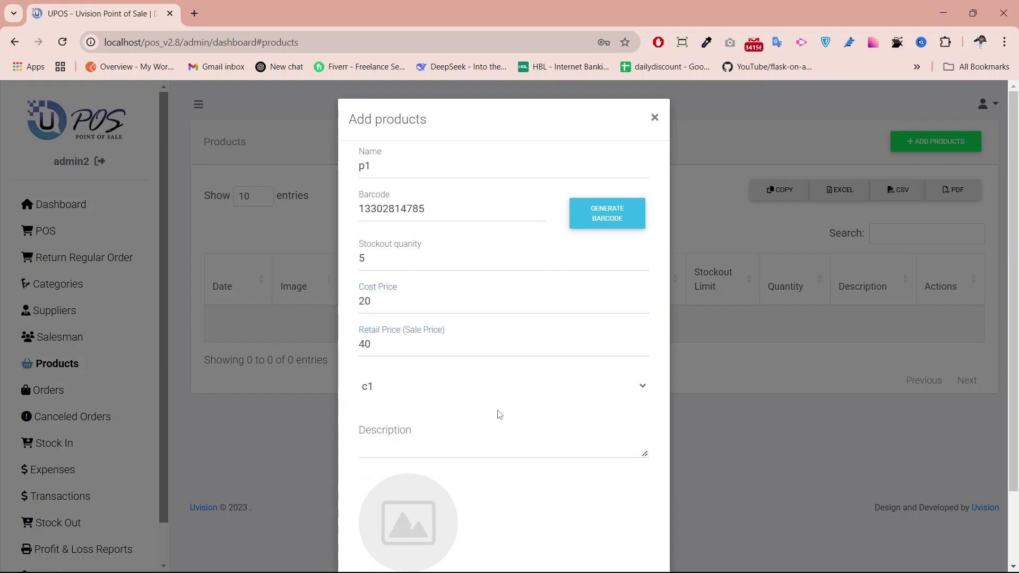
{"action": "scroll", "coordinate": [445, 362], "scroll_direction": "down", "scroll_amount": 2}
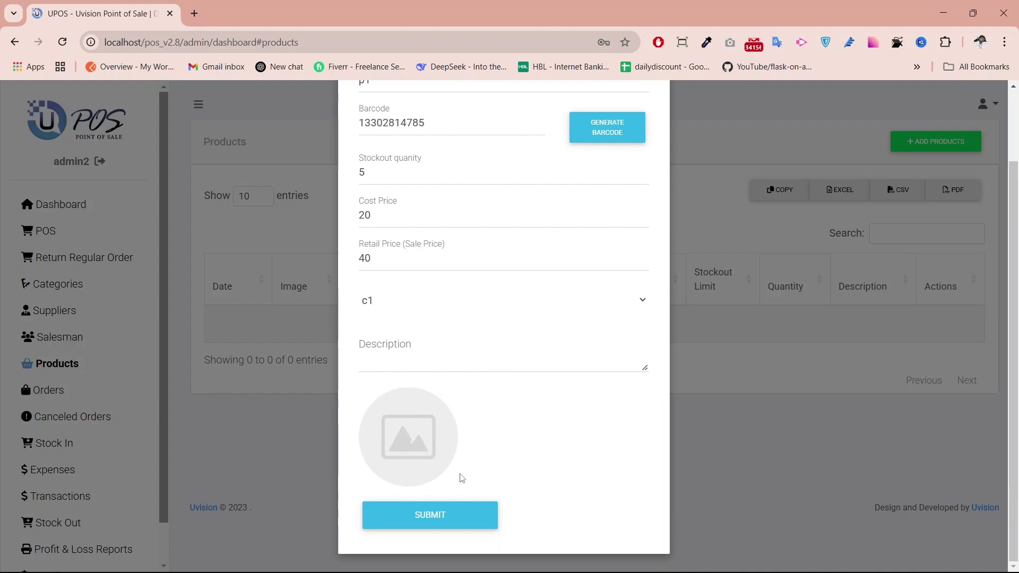
{"action": "left_click", "coordinate": [445, 515]}
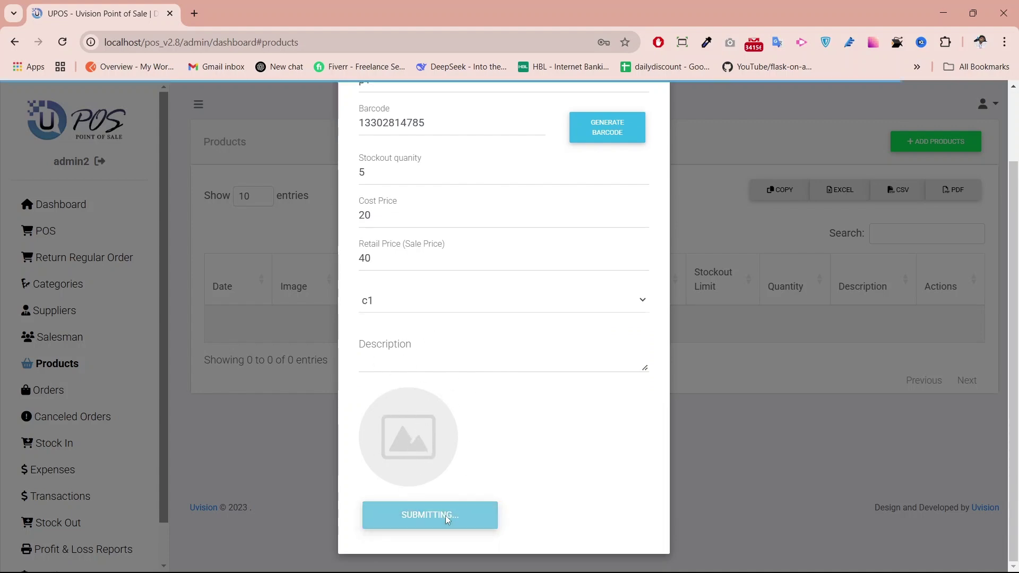
{"action": "left_click", "coordinate": [504, 399]}
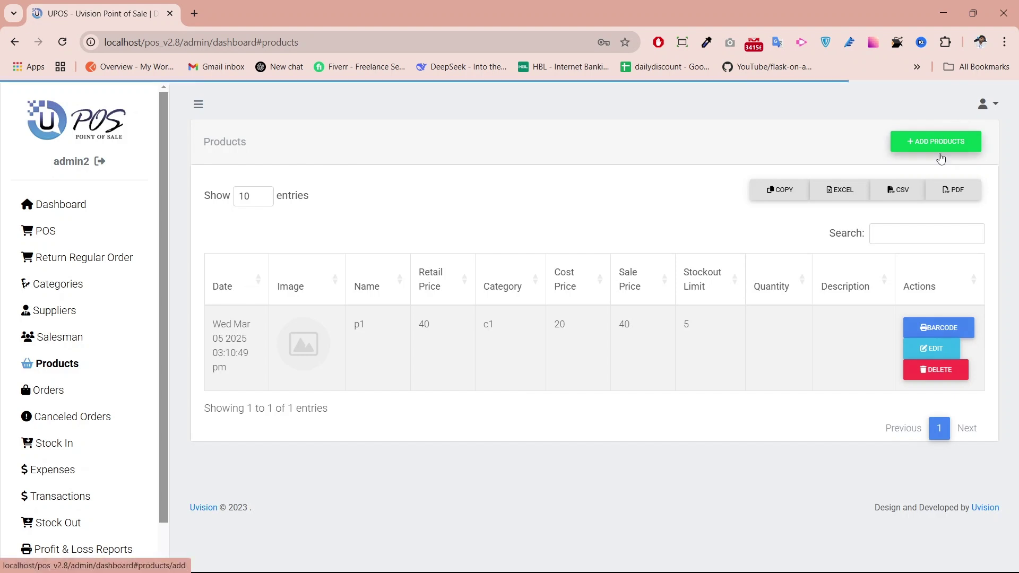
Start another new product named p2 with a stockout quantity of 5
{"action": "left_click", "coordinate": [935, 141]}
{"action": "left_click", "coordinate": [557, 169]}
{"action": "type", "text": "p2"}
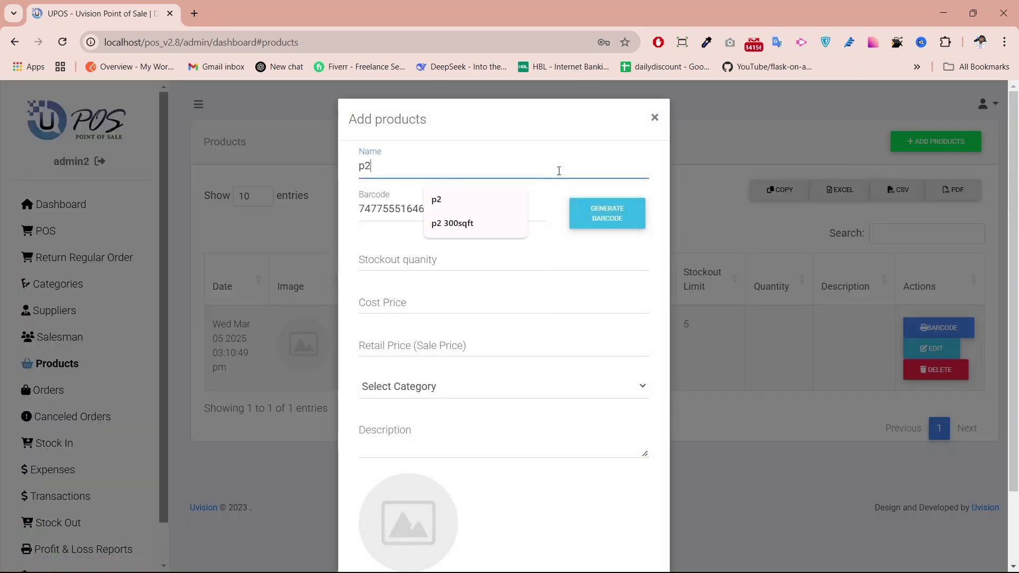
{"action": "left_click", "coordinate": [522, 259]}
{"action": "type", "text": "5"}
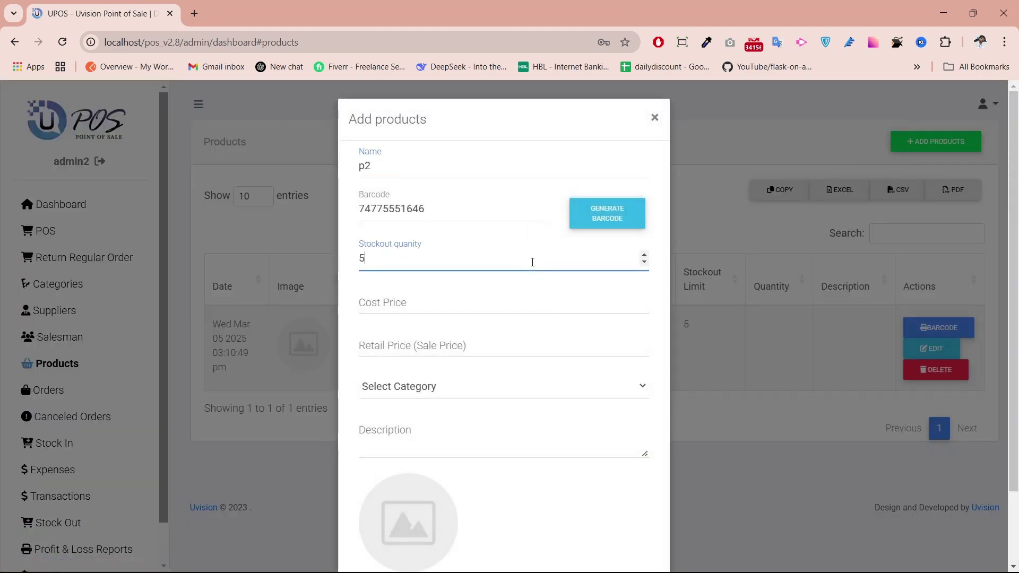
Give product p2 a cost price of 30, a retail price of 50 and category c1, and submit it
{"action": "left_click", "coordinate": [552, 310]}
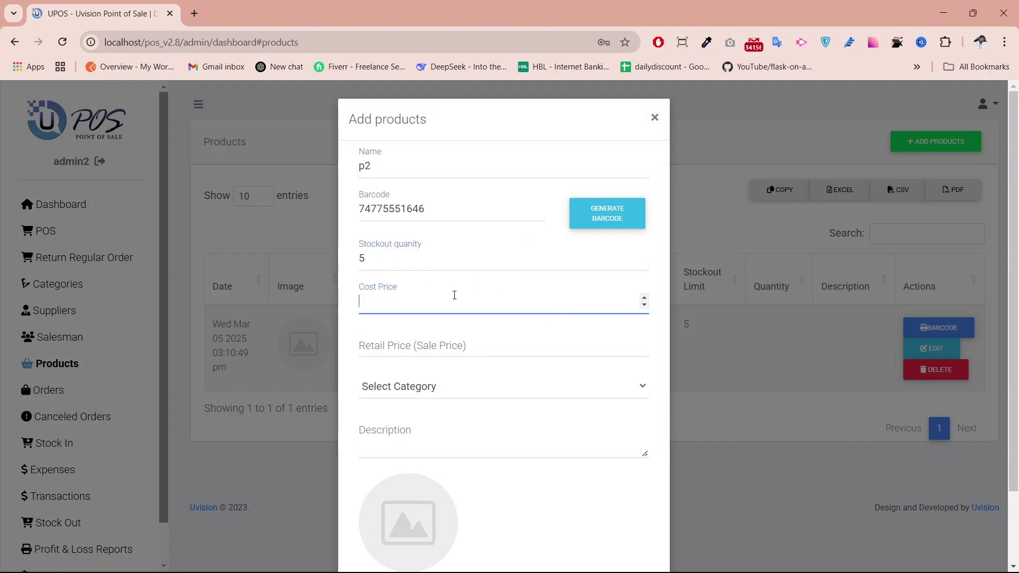
{"action": "type", "text": "30"}
{"action": "left_click", "coordinate": [522, 345]}
{"action": "type", "text": "50"}
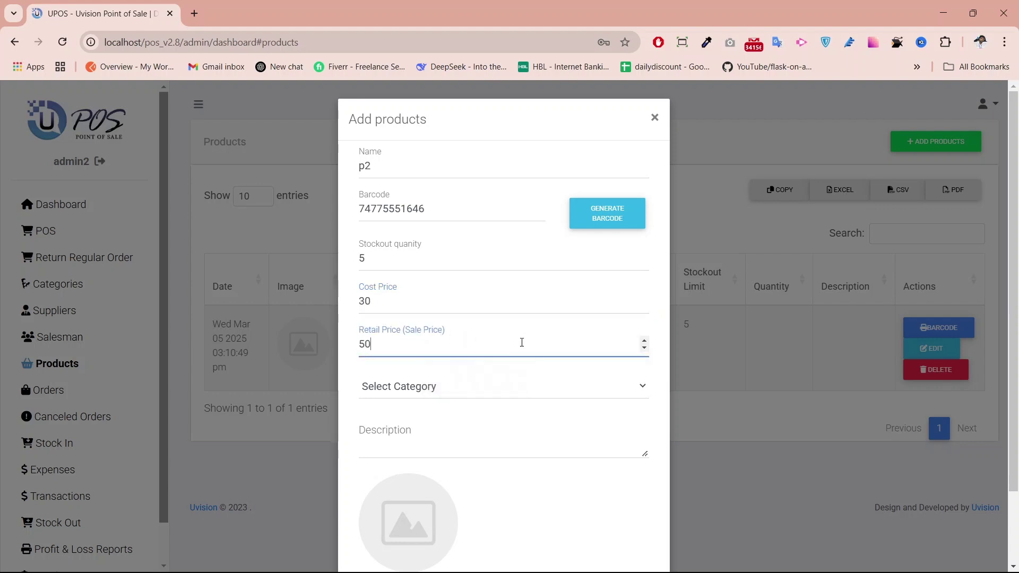
{"action": "left_click", "coordinate": [467, 391]}
{"action": "left_click", "coordinate": [409, 423]}
{"action": "scroll", "coordinate": [523, 419], "scroll_direction": "down", "scroll_amount": 2}
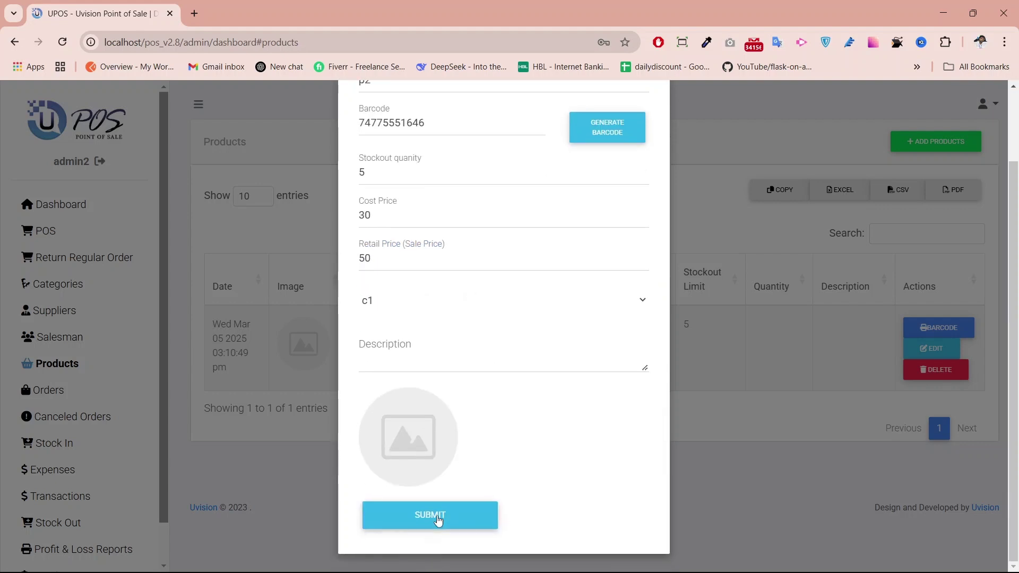
{"action": "left_click", "coordinate": [438, 521]}
{"action": "left_click", "coordinate": [510, 406]}
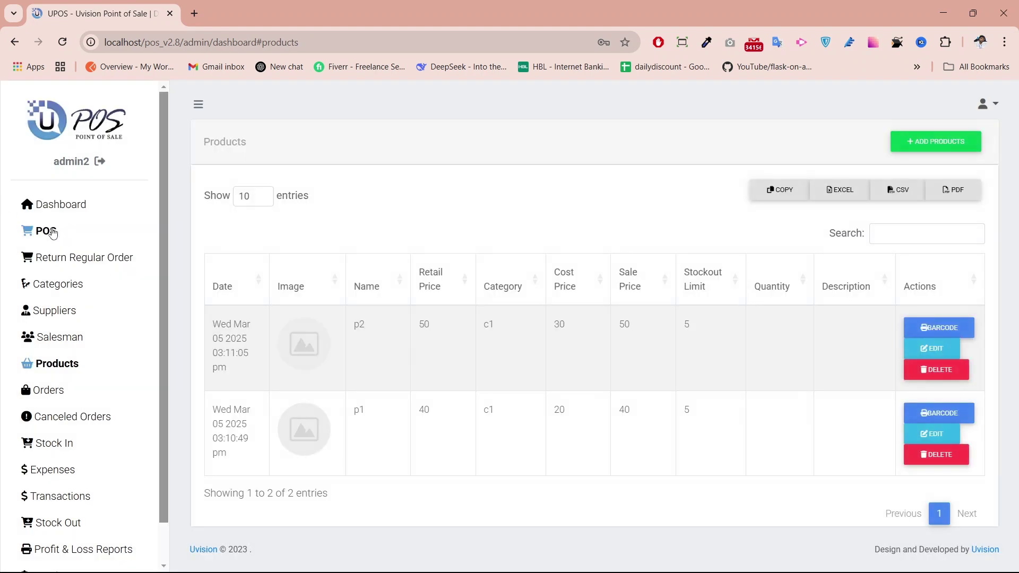
Add products p1 and p2 to the inventory summary for stock in
{"action": "left_click", "coordinate": [53, 234]}
{"action": "scroll", "coordinate": [33, 459], "scroll_direction": "down", "scroll_amount": 1}
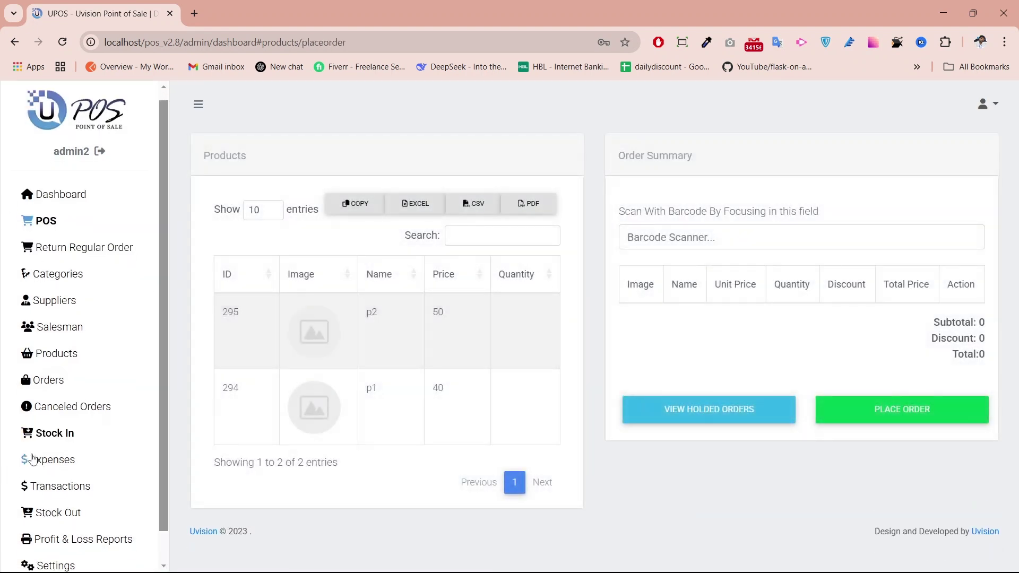
{"action": "left_click", "coordinate": [53, 400]}
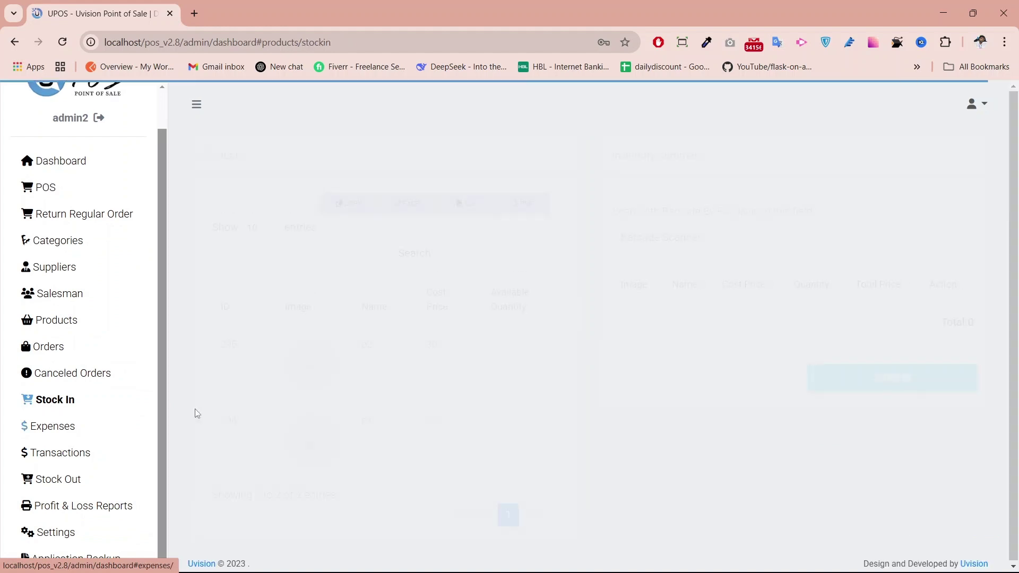
{"action": "left_click", "coordinate": [359, 375]}
{"action": "left_click", "coordinate": [391, 464]}
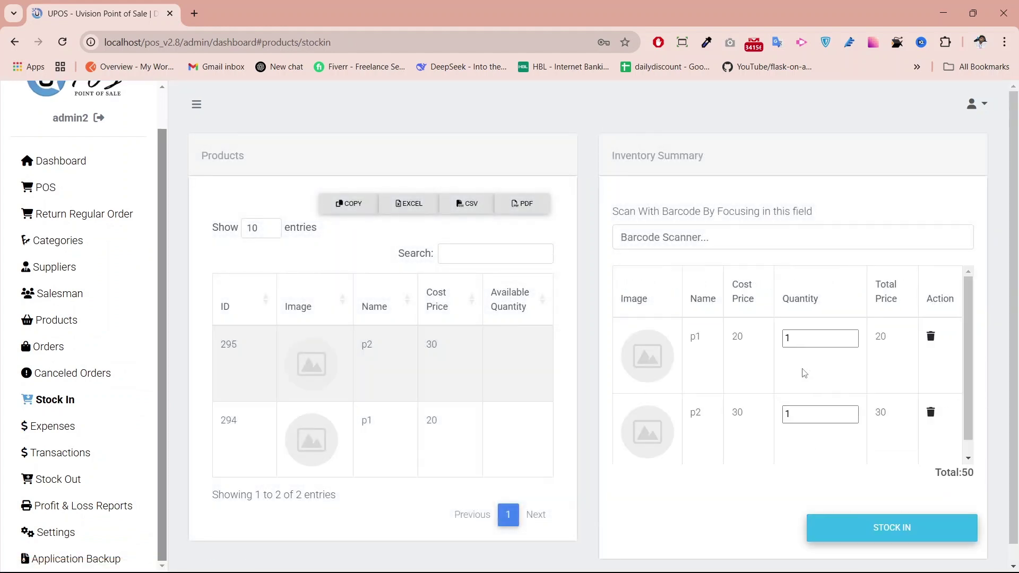
Set the stock-in quantity of both p1 and p2 to 100
{"action": "left_click", "coordinate": [793, 339]}
{"action": "type", "text": "00"}
{"action": "left_click", "coordinate": [824, 414]}
{"action": "type", "text": "00"}
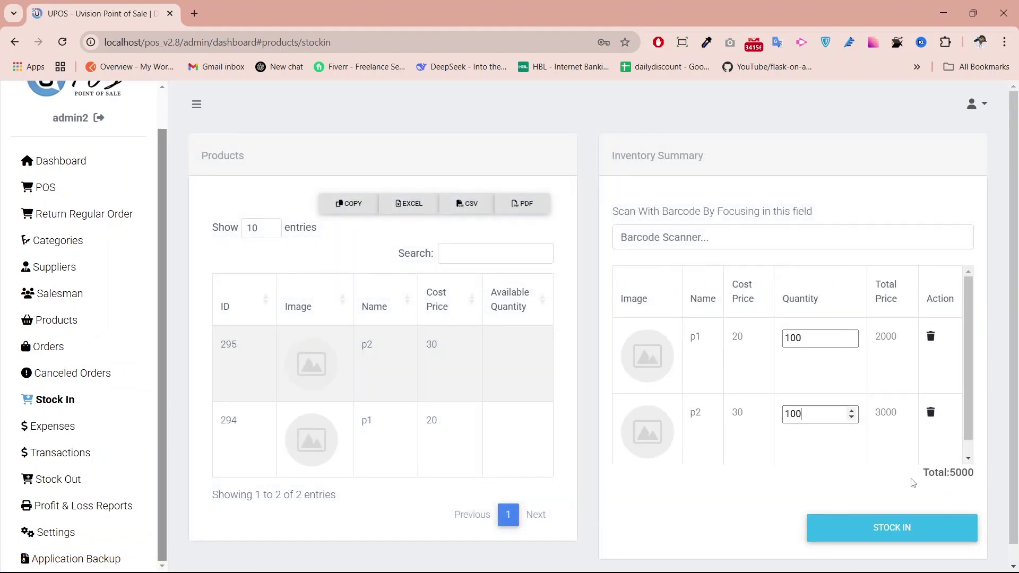
Stock in the listed products from supplier s1 with a paid amount of 5000
{"action": "left_click", "coordinate": [870, 533]}
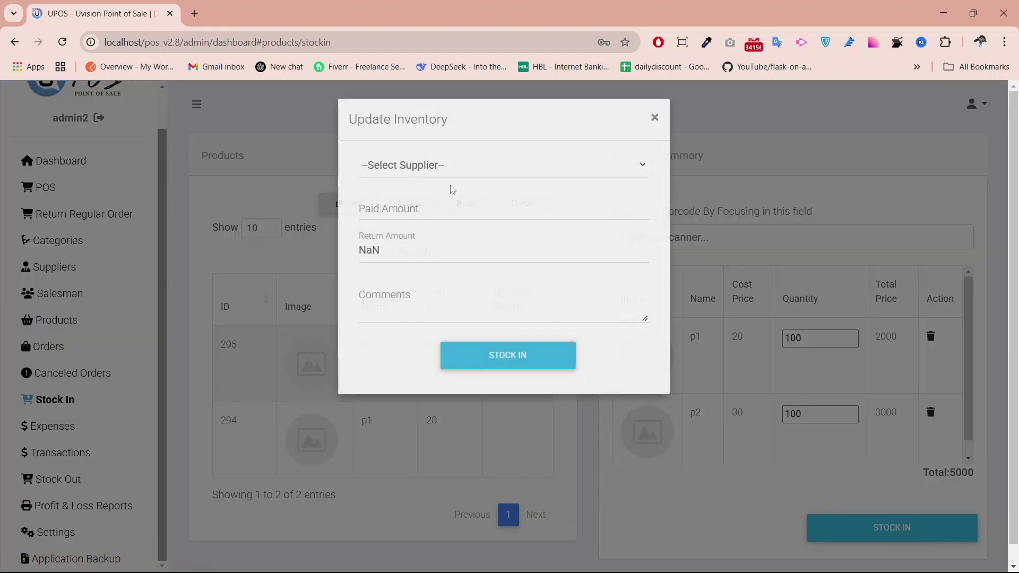
{"action": "left_click", "coordinate": [461, 171]}
{"action": "left_click", "coordinate": [426, 206]}
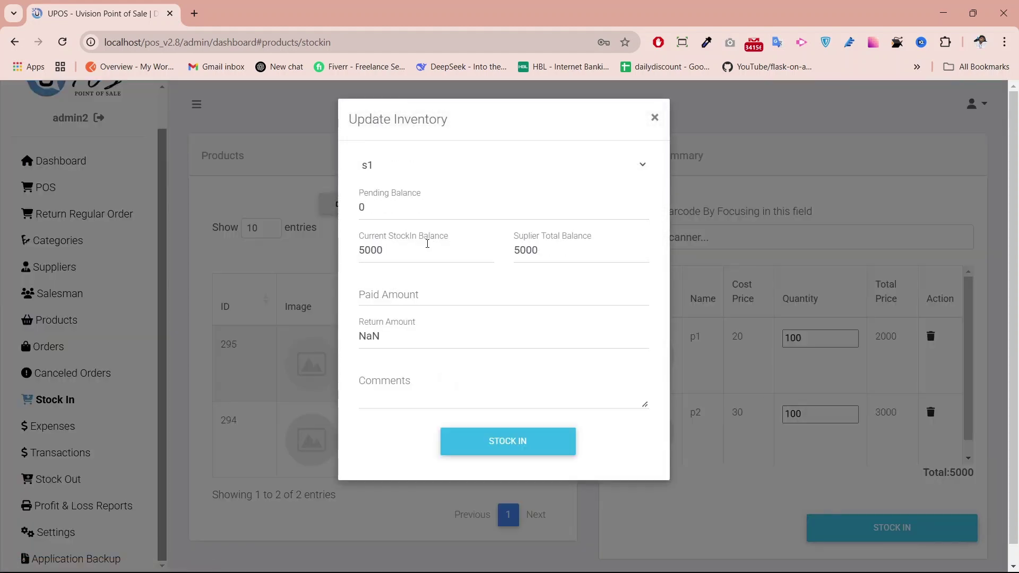
{"action": "left_click", "coordinate": [500, 291]}
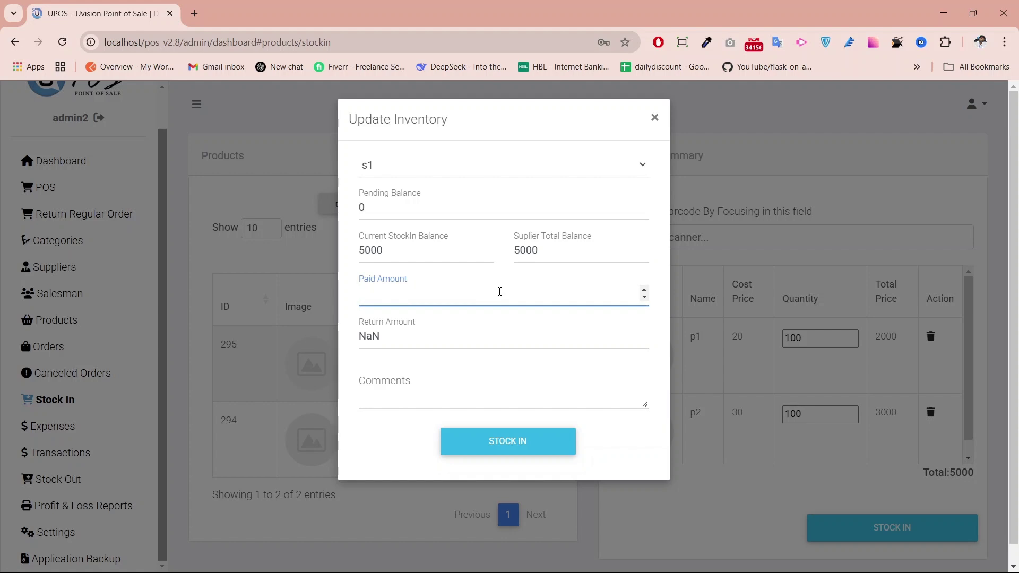
{"action": "type", "text": "1000"}
{"action": "key", "text": "BackSpace"}
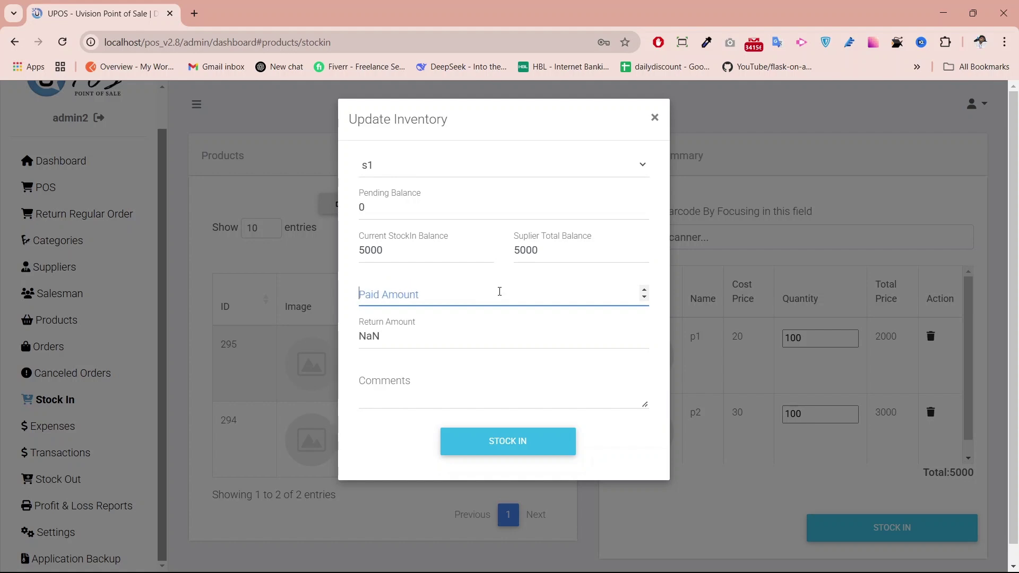
{"action": "type", "text": "5000"}
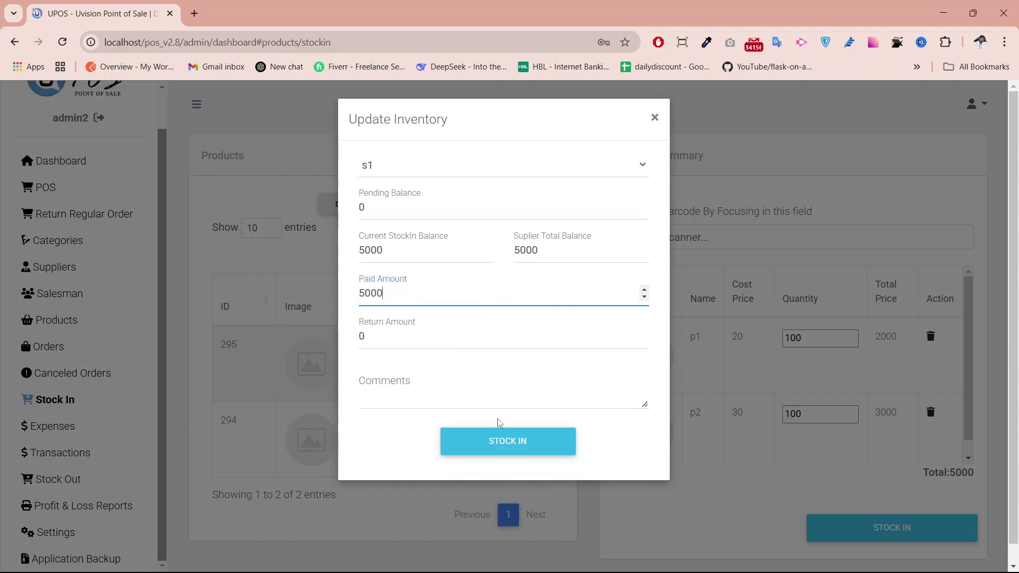
{"action": "left_click", "coordinate": [532, 441]}
{"action": "left_click", "coordinate": [506, 402]}
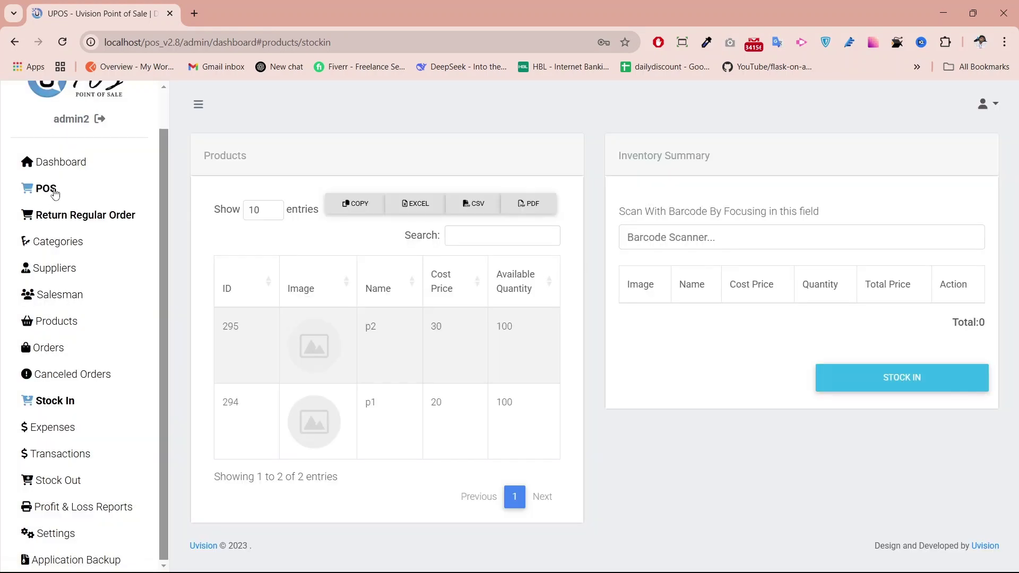
Open the POS order page and collapse the navigation sidebar
{"action": "left_click", "coordinate": [55, 193]}
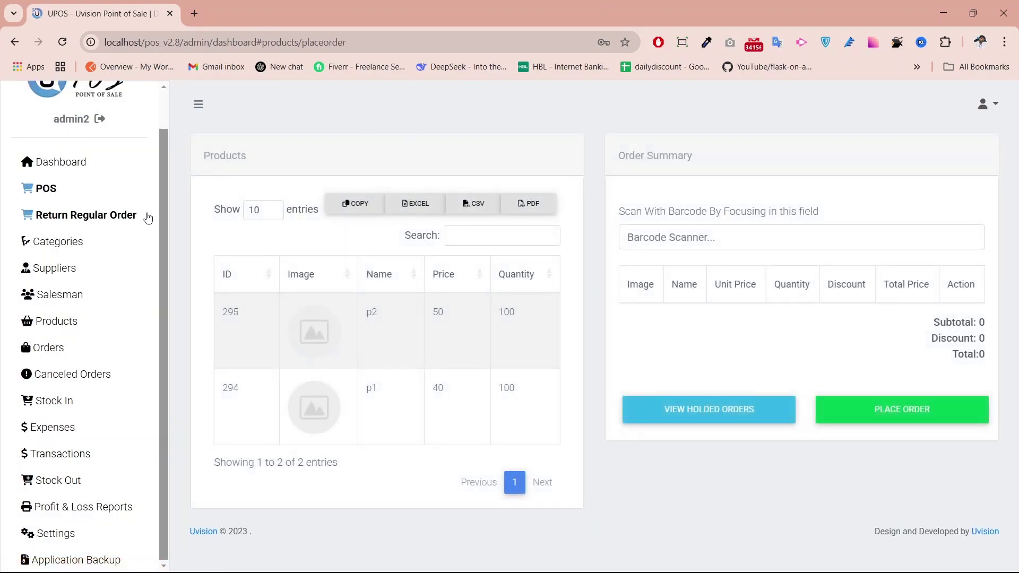
{"action": "scroll", "coordinate": [148, 218], "scroll_direction": "up", "scroll_amount": 1}
{"action": "left_click", "coordinate": [199, 104]}
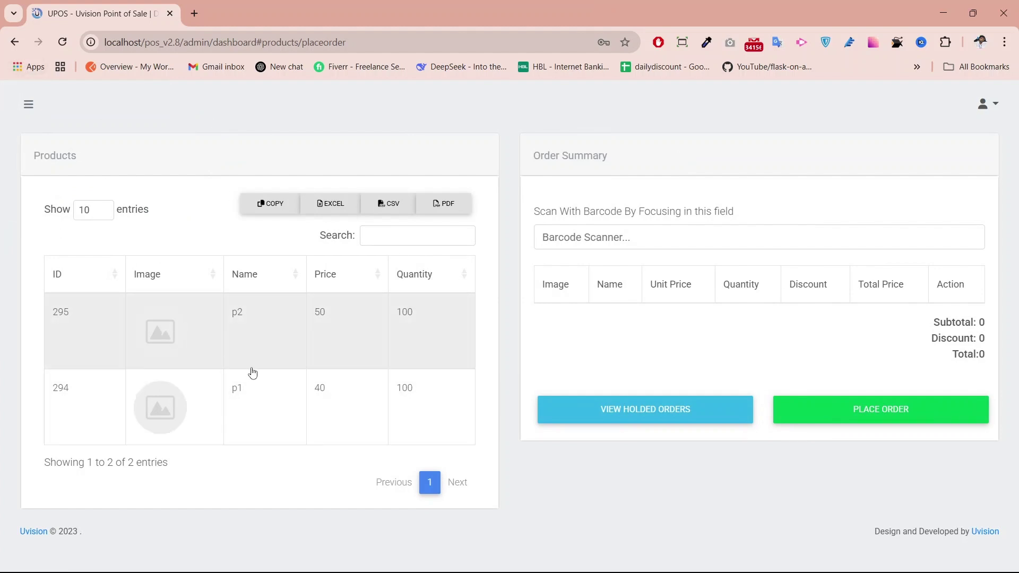
Place an order for two units of product p1 with a collection amount of 100
{"action": "left_click", "coordinate": [263, 392]}
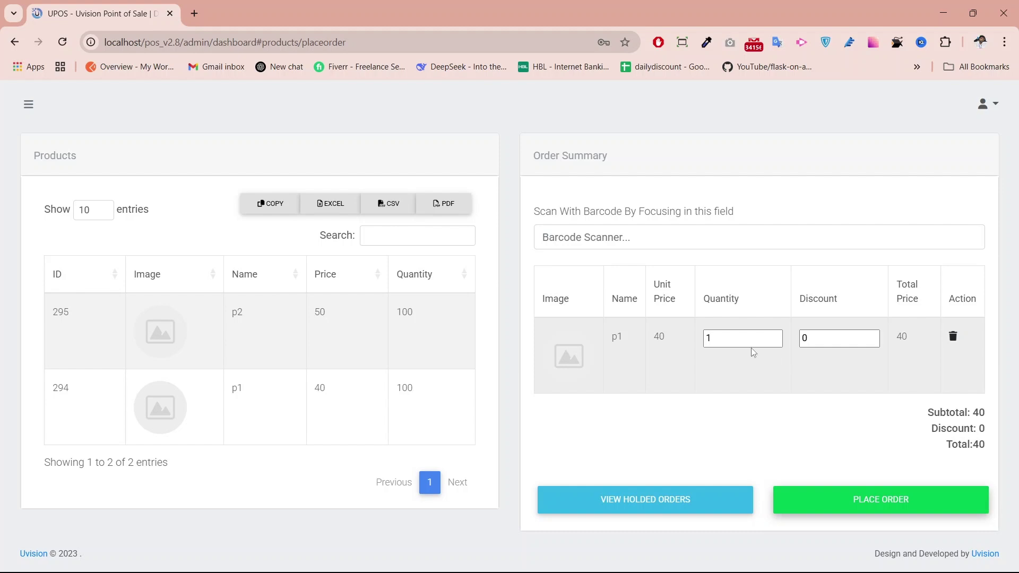
{"action": "left_click", "coordinate": [314, 405]}
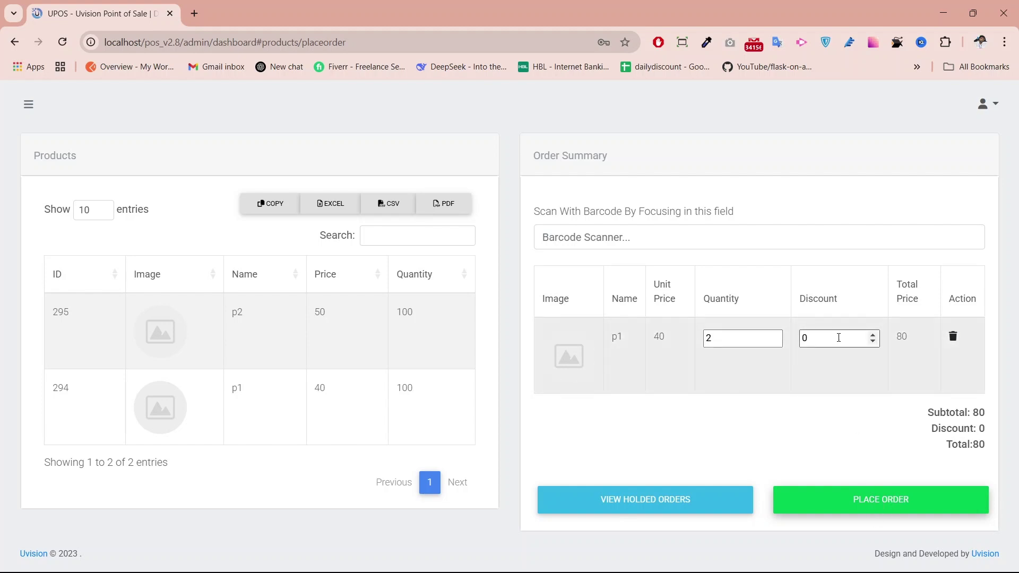
{"action": "left_click", "coordinate": [856, 506]}
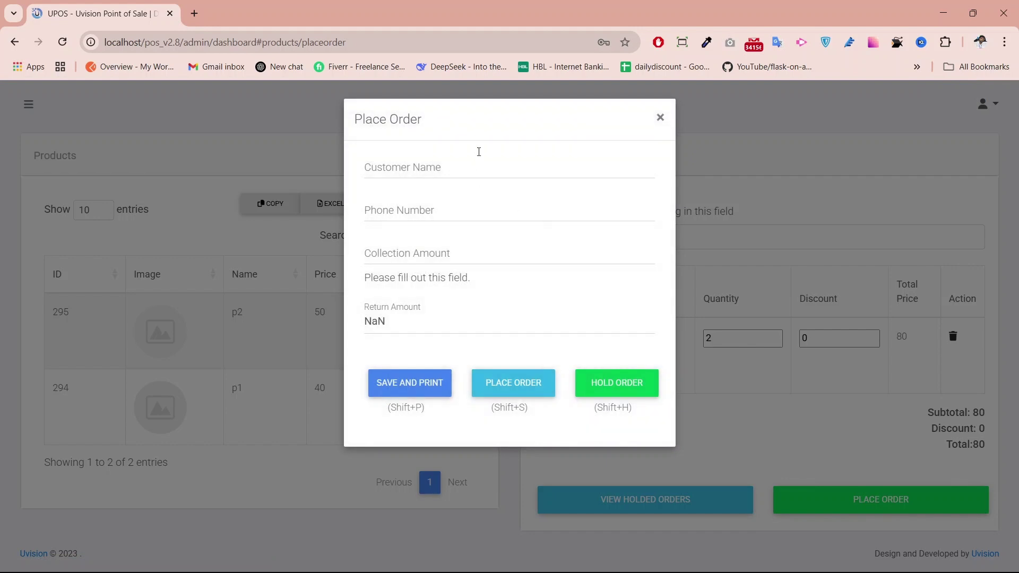
{"action": "left_click", "coordinate": [575, 258]}
{"action": "type", "text": "100"}
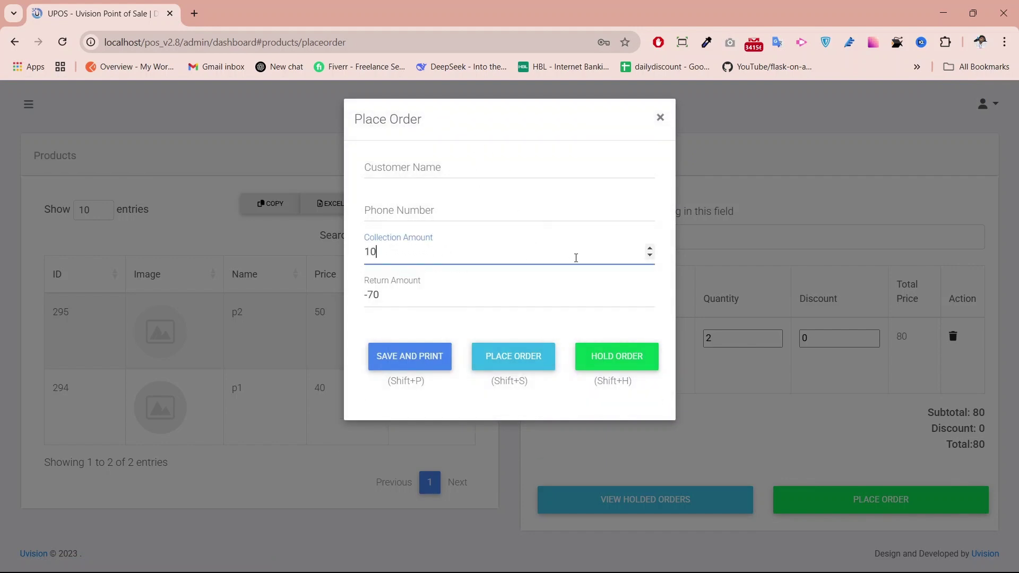
{"action": "left_click", "coordinate": [444, 346]}
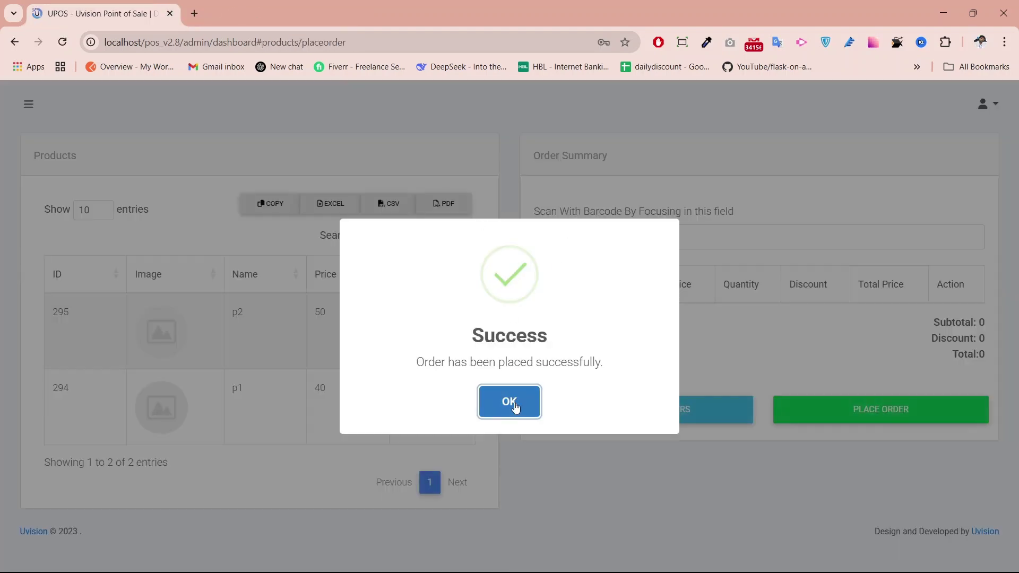
{"action": "left_click", "coordinate": [509, 402]}
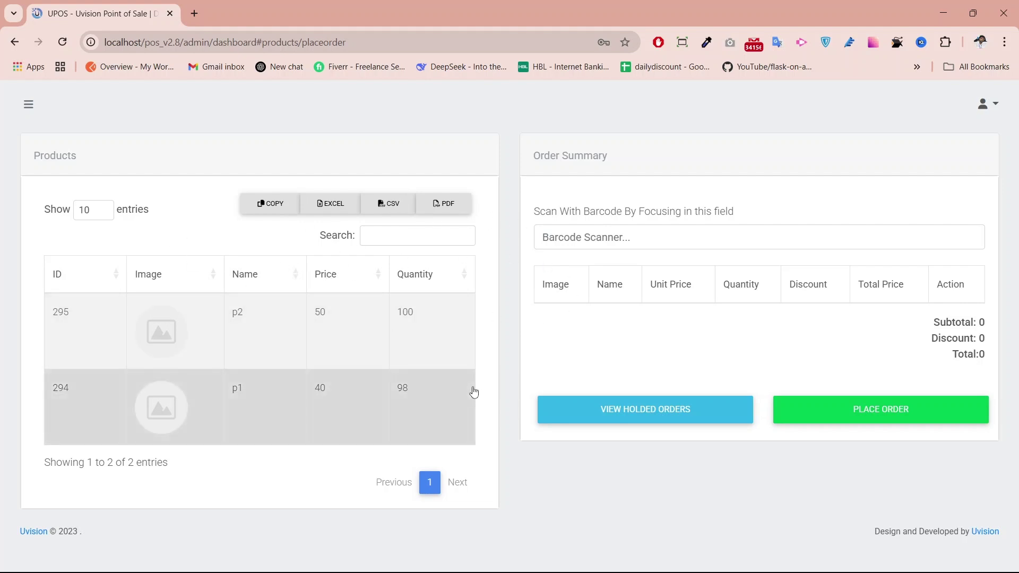
Show the navigation sidebar again and check the profit figure in the profit and loss report
{"action": "left_click", "coordinate": [24, 104]}
{"action": "scroll", "coordinate": [106, 425], "scroll_direction": "down", "scroll_amount": 1}
{"action": "left_click", "coordinate": [117, 509]}
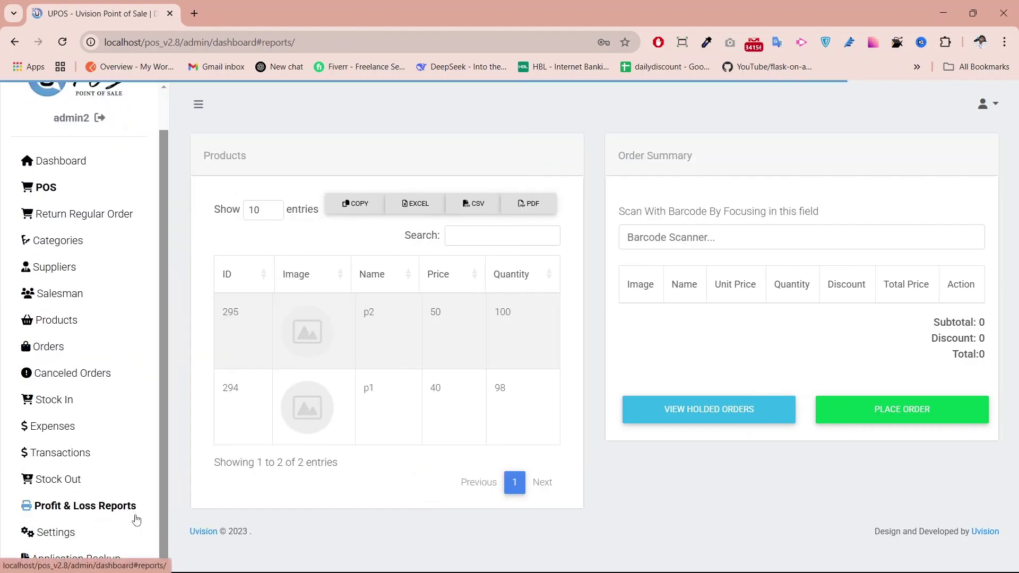
{"action": "scroll", "coordinate": [663, 318], "scroll_direction": "down", "scroll_amount": 5}
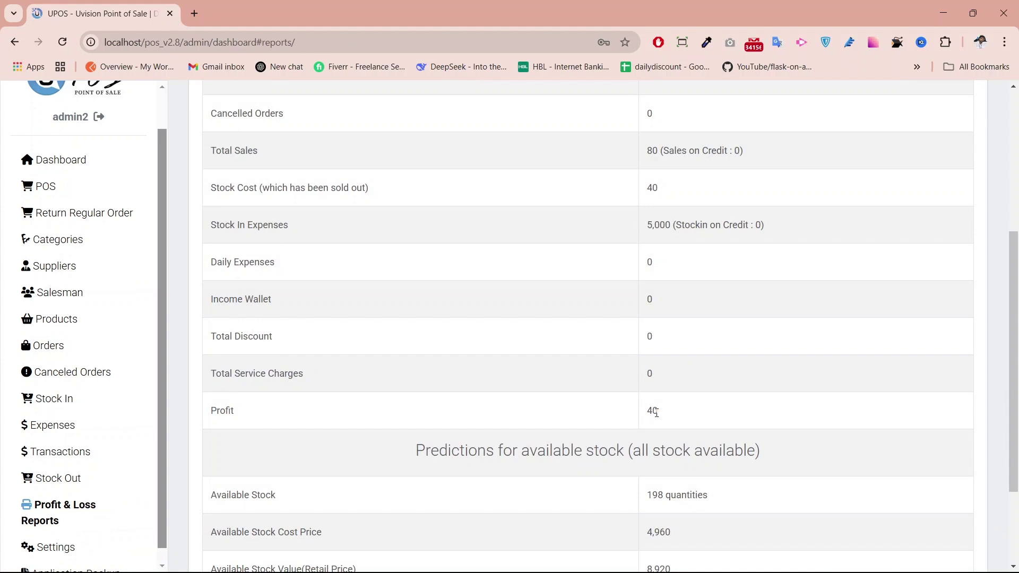
{"action": "double_click", "coordinate": [655, 411]}
Add an expense of 10 with the description "test"
{"action": "left_click", "coordinate": [58, 430]}
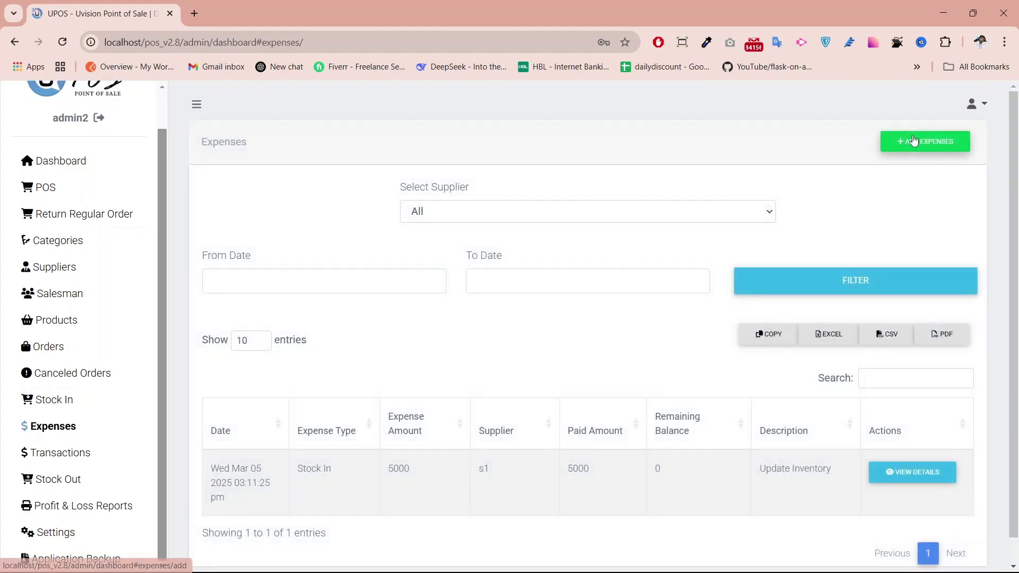
{"action": "left_click", "coordinate": [915, 141]}
{"action": "left_click", "coordinate": [516, 169]}
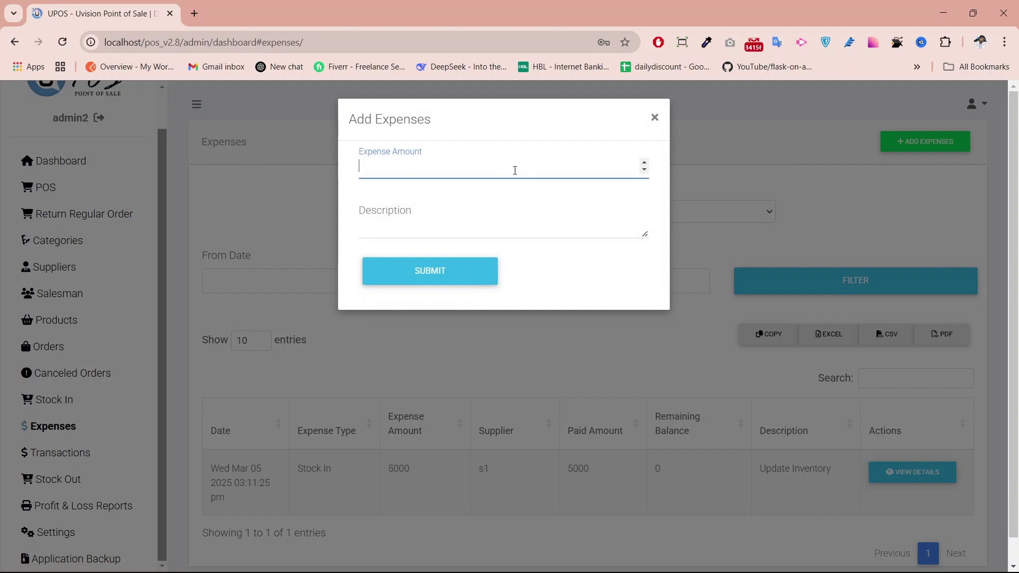
{"action": "left_click", "coordinate": [441, 274]}
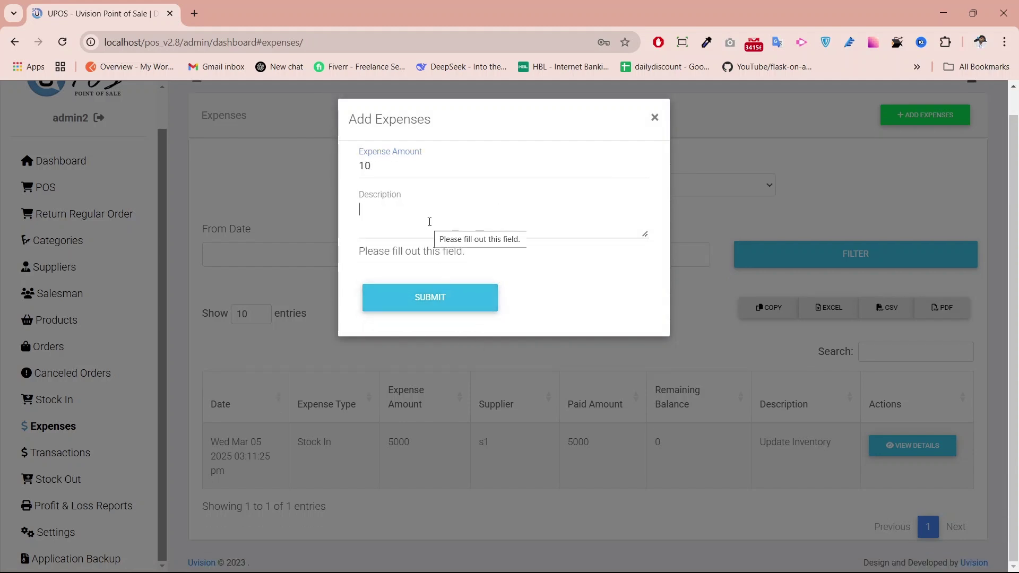
{"action": "type", "text": "test"}
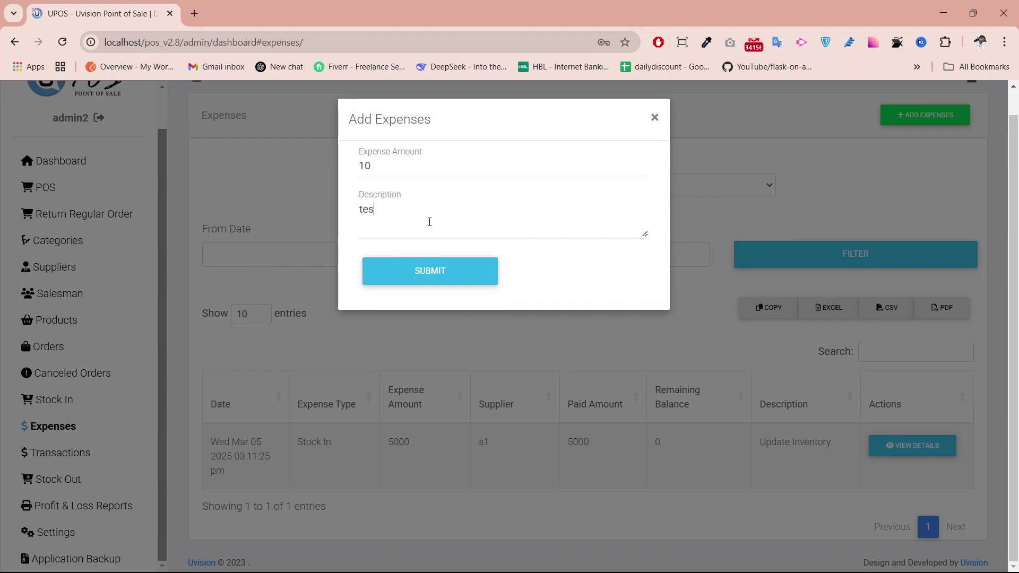
{"action": "left_click", "coordinate": [416, 277]}
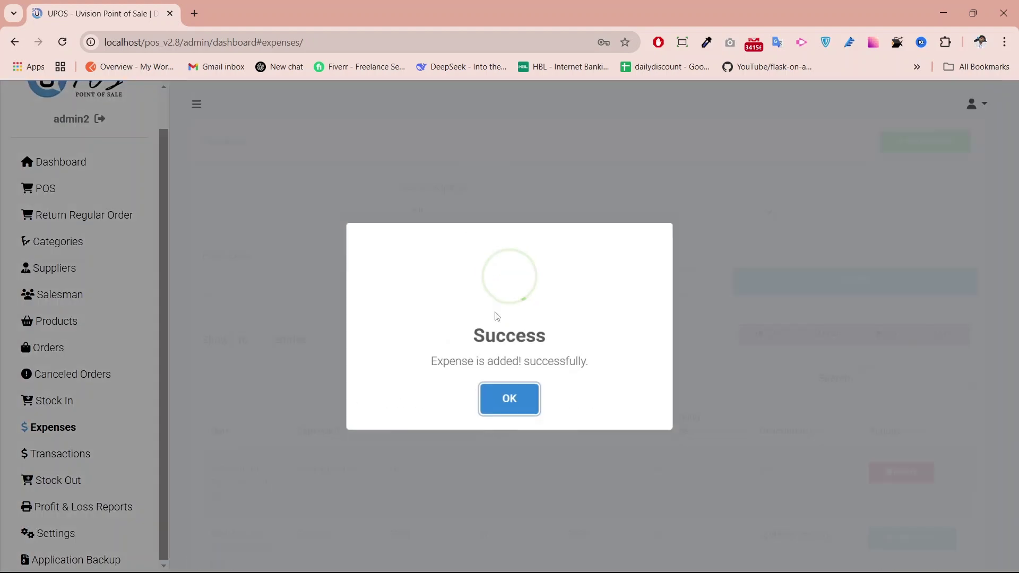
{"action": "left_click", "coordinate": [509, 399]}
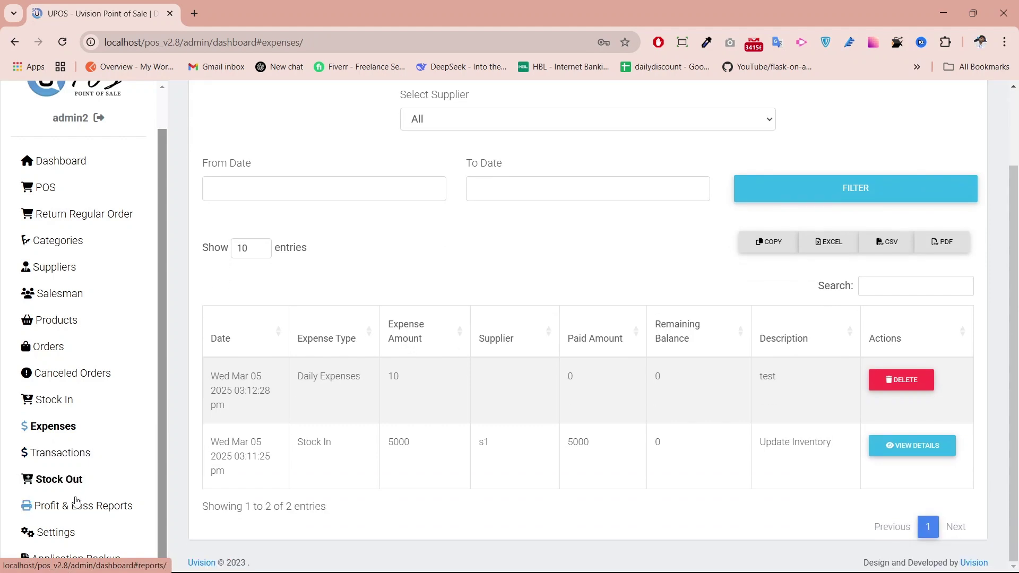
Reopen the profit and loss report and check how the added daily expense affects the profit
{"action": "left_click", "coordinate": [63, 509]}
{"action": "scroll", "coordinate": [477, 440], "scroll_direction": "down", "scroll_amount": 6}
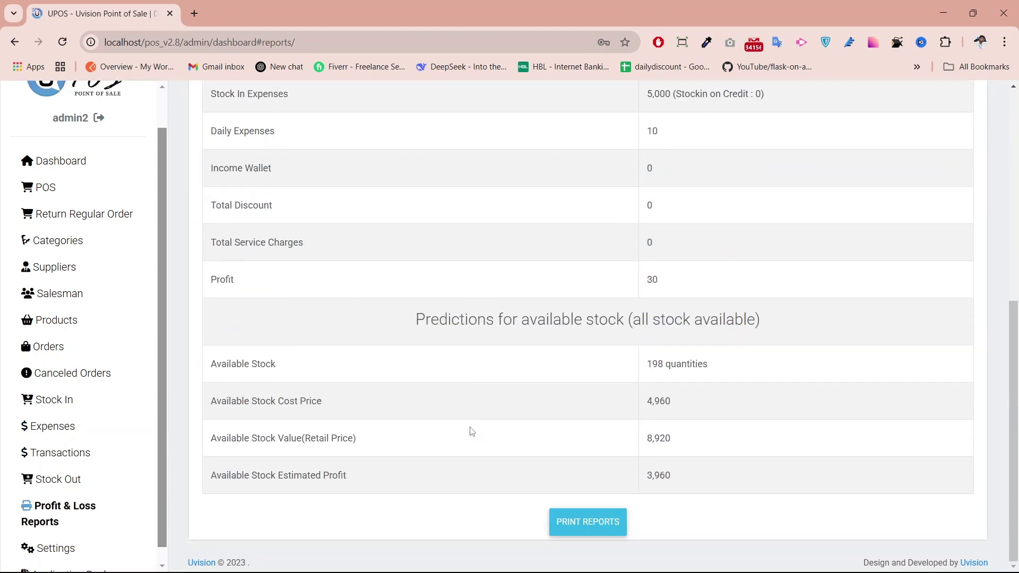
{"action": "double_click", "coordinate": [654, 280]}
View the application backup page and look through the application settings, including the invoice and printer options
{"action": "scroll", "coordinate": [93, 449], "scroll_direction": "down", "scroll_amount": 1}
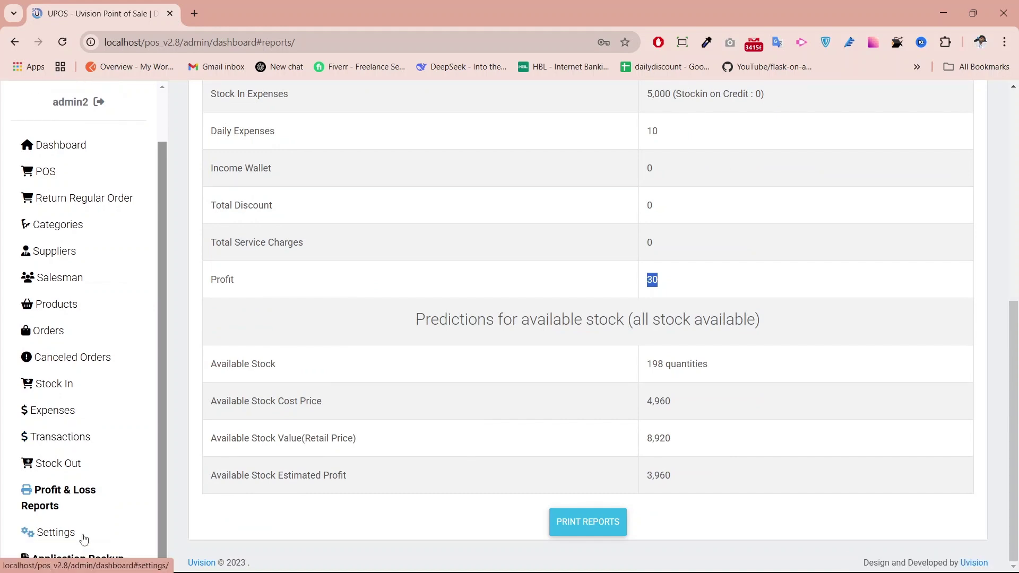
{"action": "left_click", "coordinate": [99, 566]}
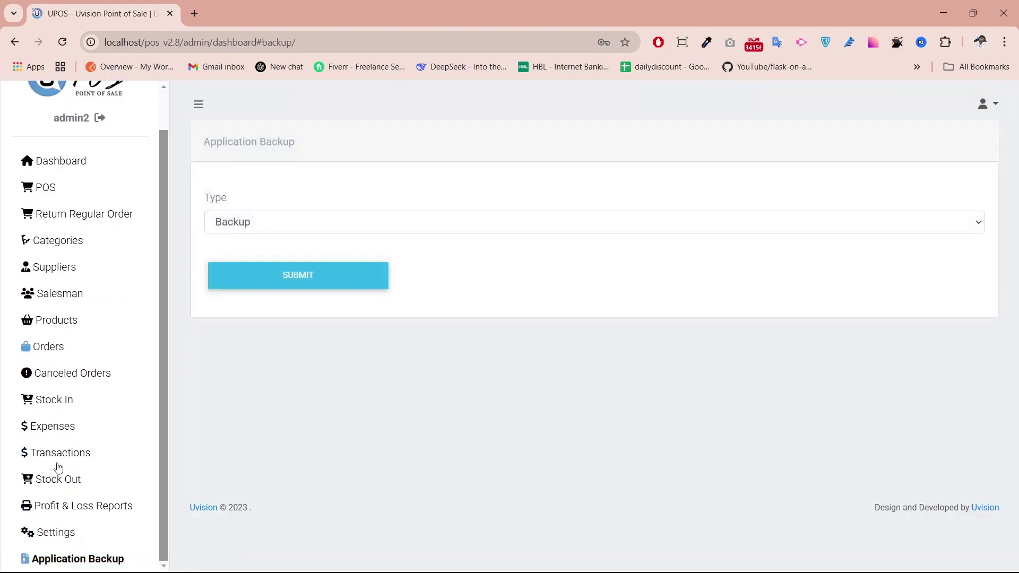
{"action": "left_click", "coordinate": [56, 532]}
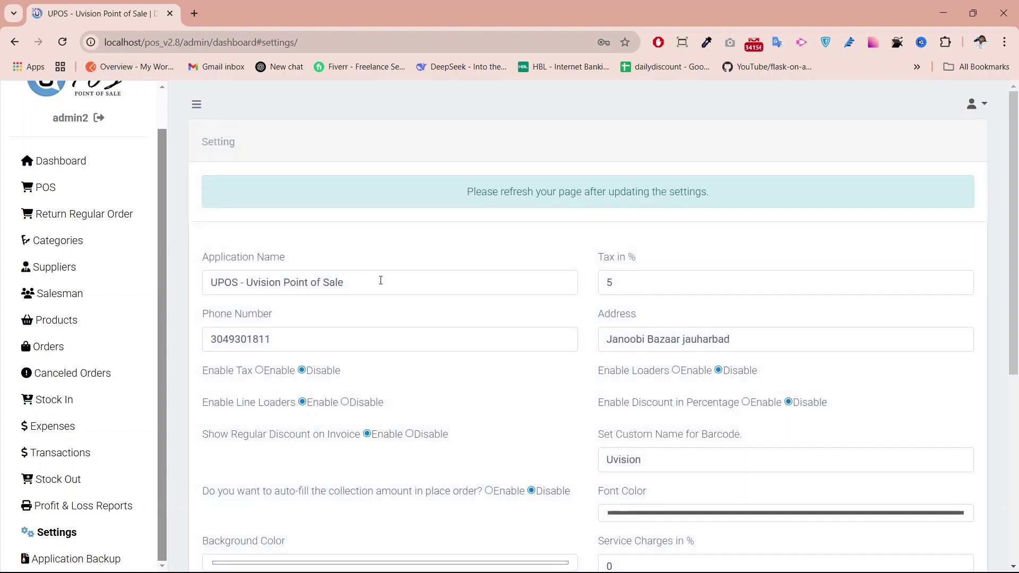
{"action": "scroll", "coordinate": [531, 350], "scroll_direction": "down", "scroll_amount": 4}
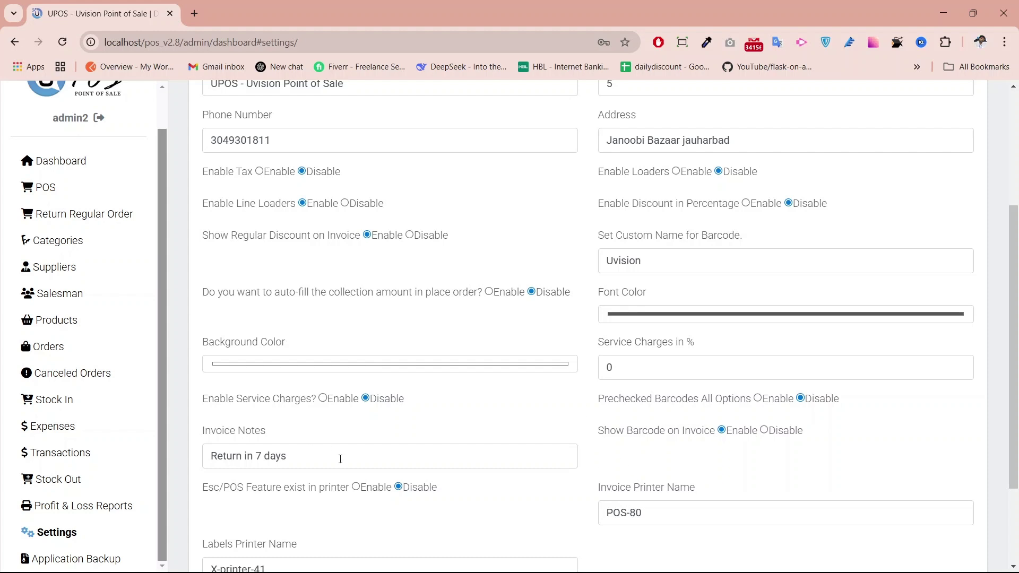
Open the orders list, review the invoice details of the placed order, and close them
{"action": "left_click", "coordinate": [49, 346]}
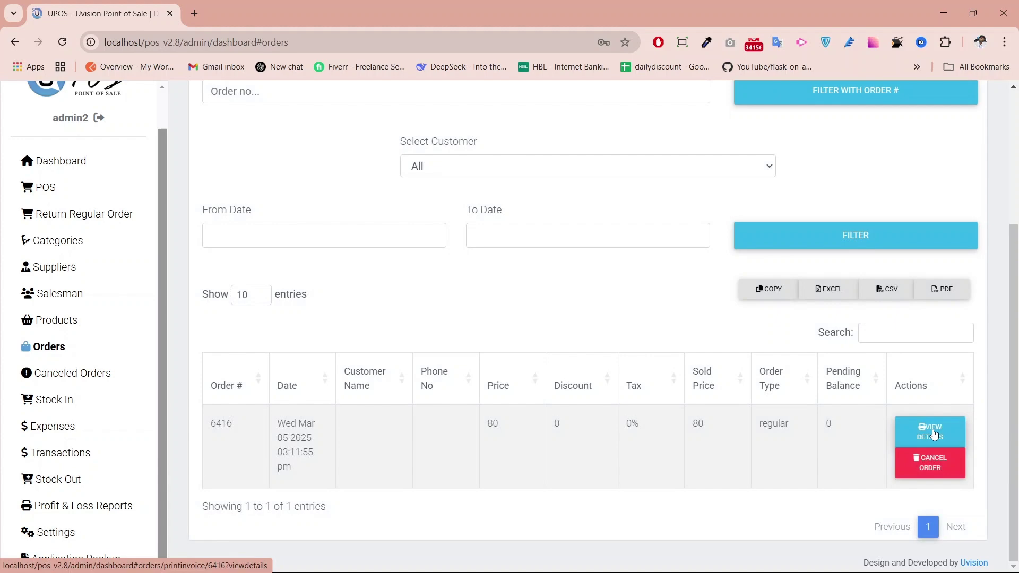
{"action": "left_click", "coordinate": [935, 435]}
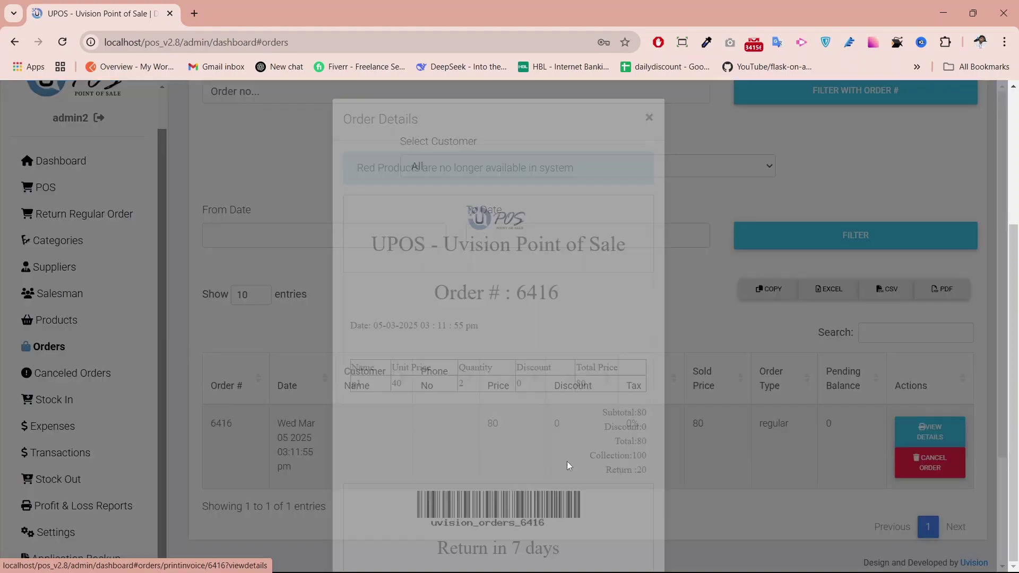
{"action": "scroll", "coordinate": [500, 455], "scroll_direction": "down", "scroll_amount": 3}
{"action": "scroll", "coordinate": [501, 454], "scroll_direction": "up", "scroll_amount": 3}
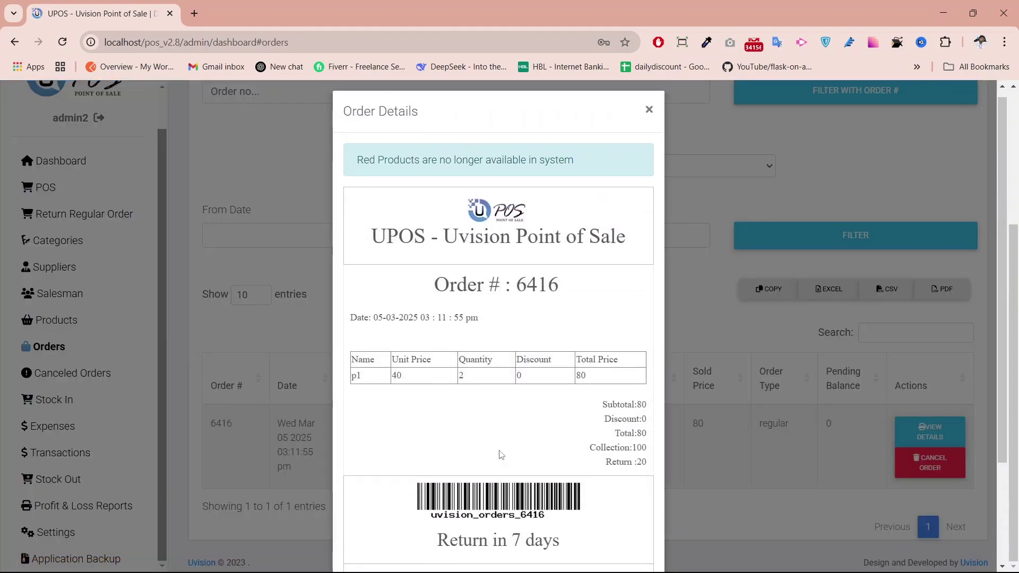
{"action": "scroll", "coordinate": [501, 455], "scroll_direction": "down", "scroll_amount": 3}
{"action": "left_click", "coordinate": [683, 467]}
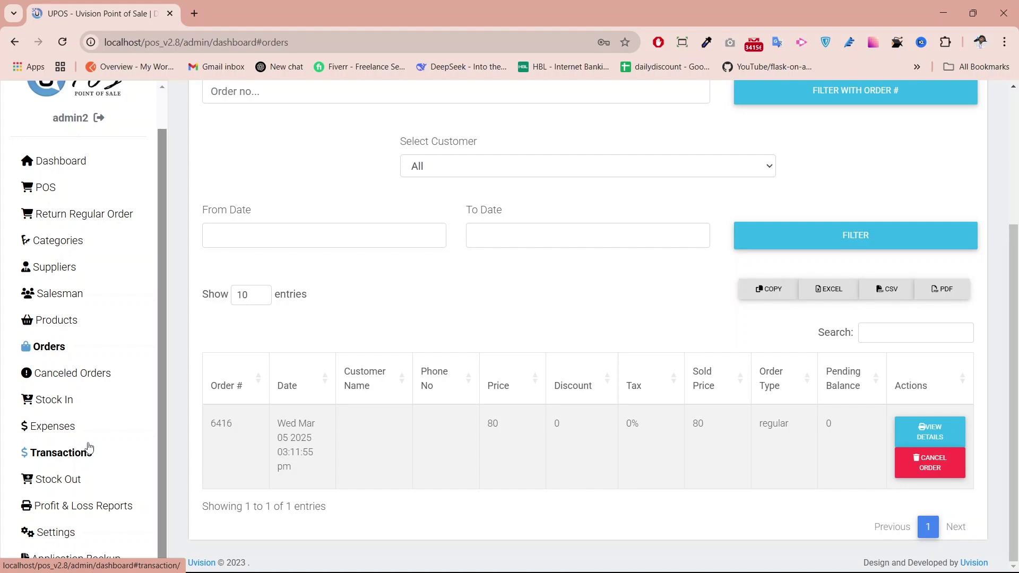
{"action": "scroll", "coordinate": [89, 448], "scroll_direction": "up", "scroll_amount": 2}
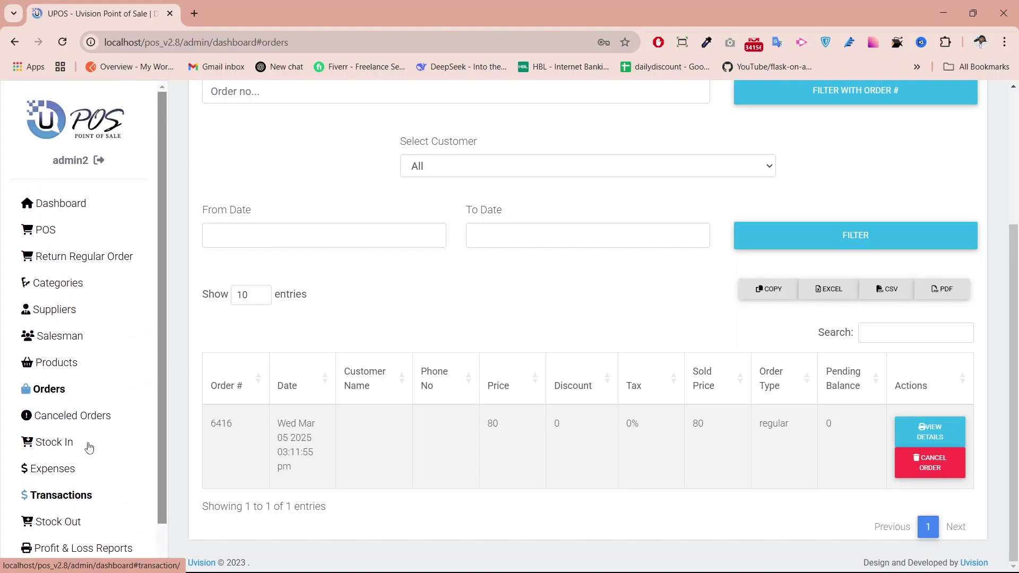